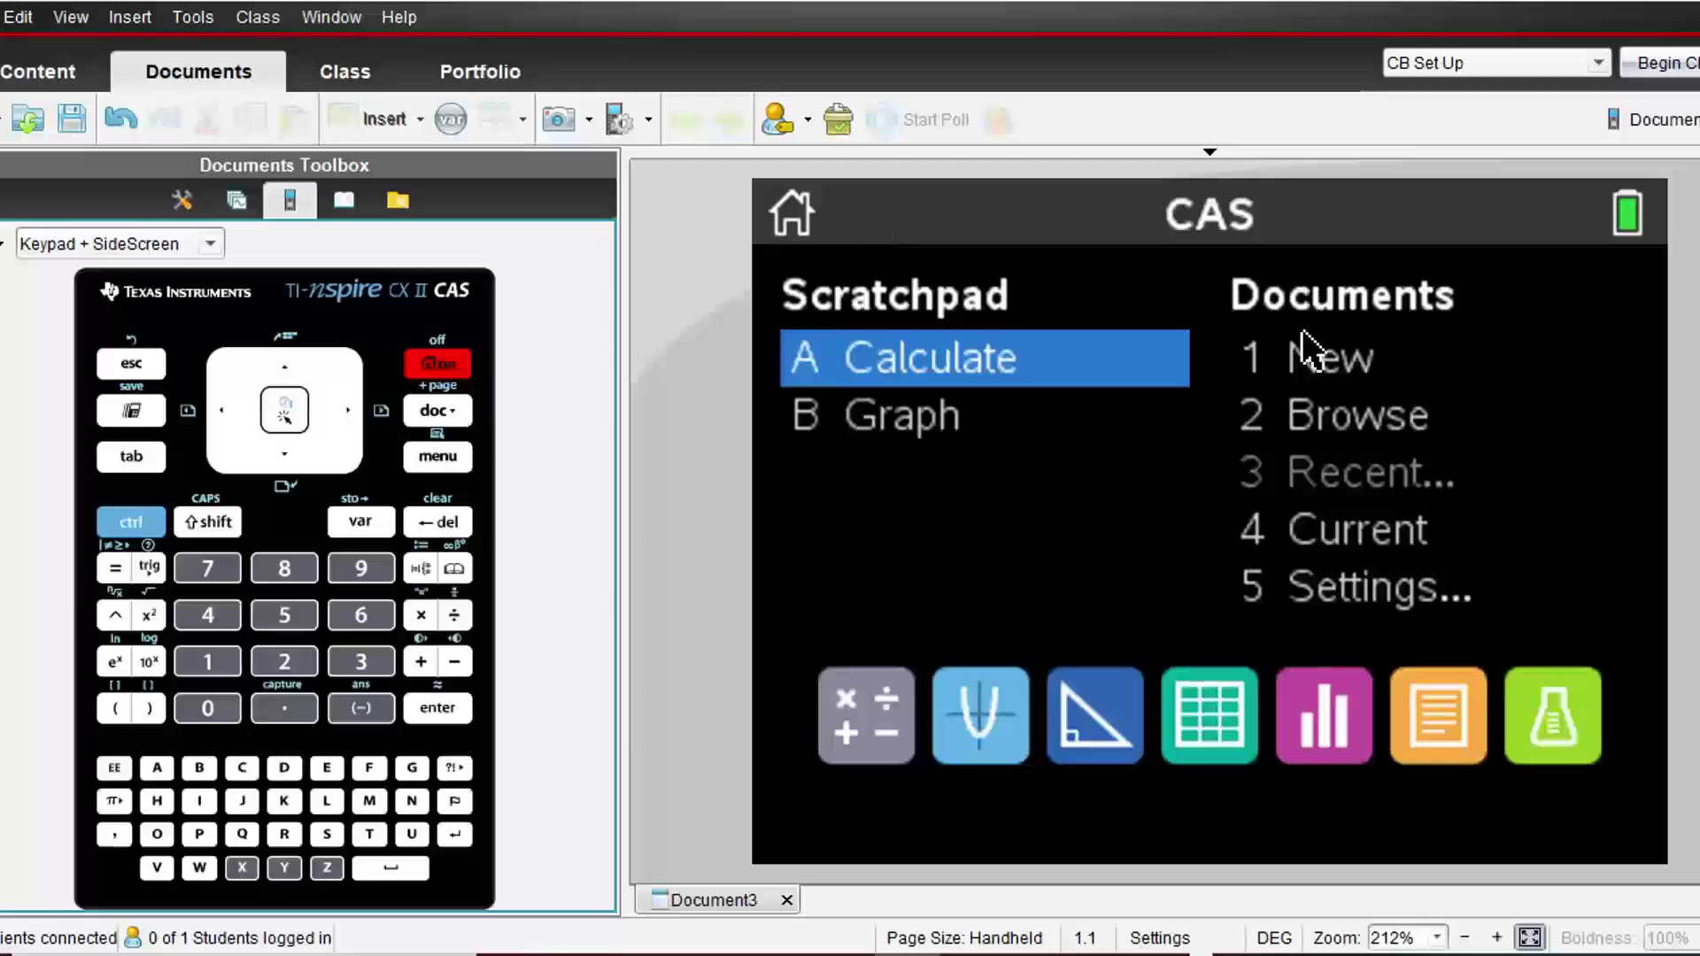
# - Start a new document with a Lists & Spreadsheet page and name column A test1
pyautogui.click(1319, 366)
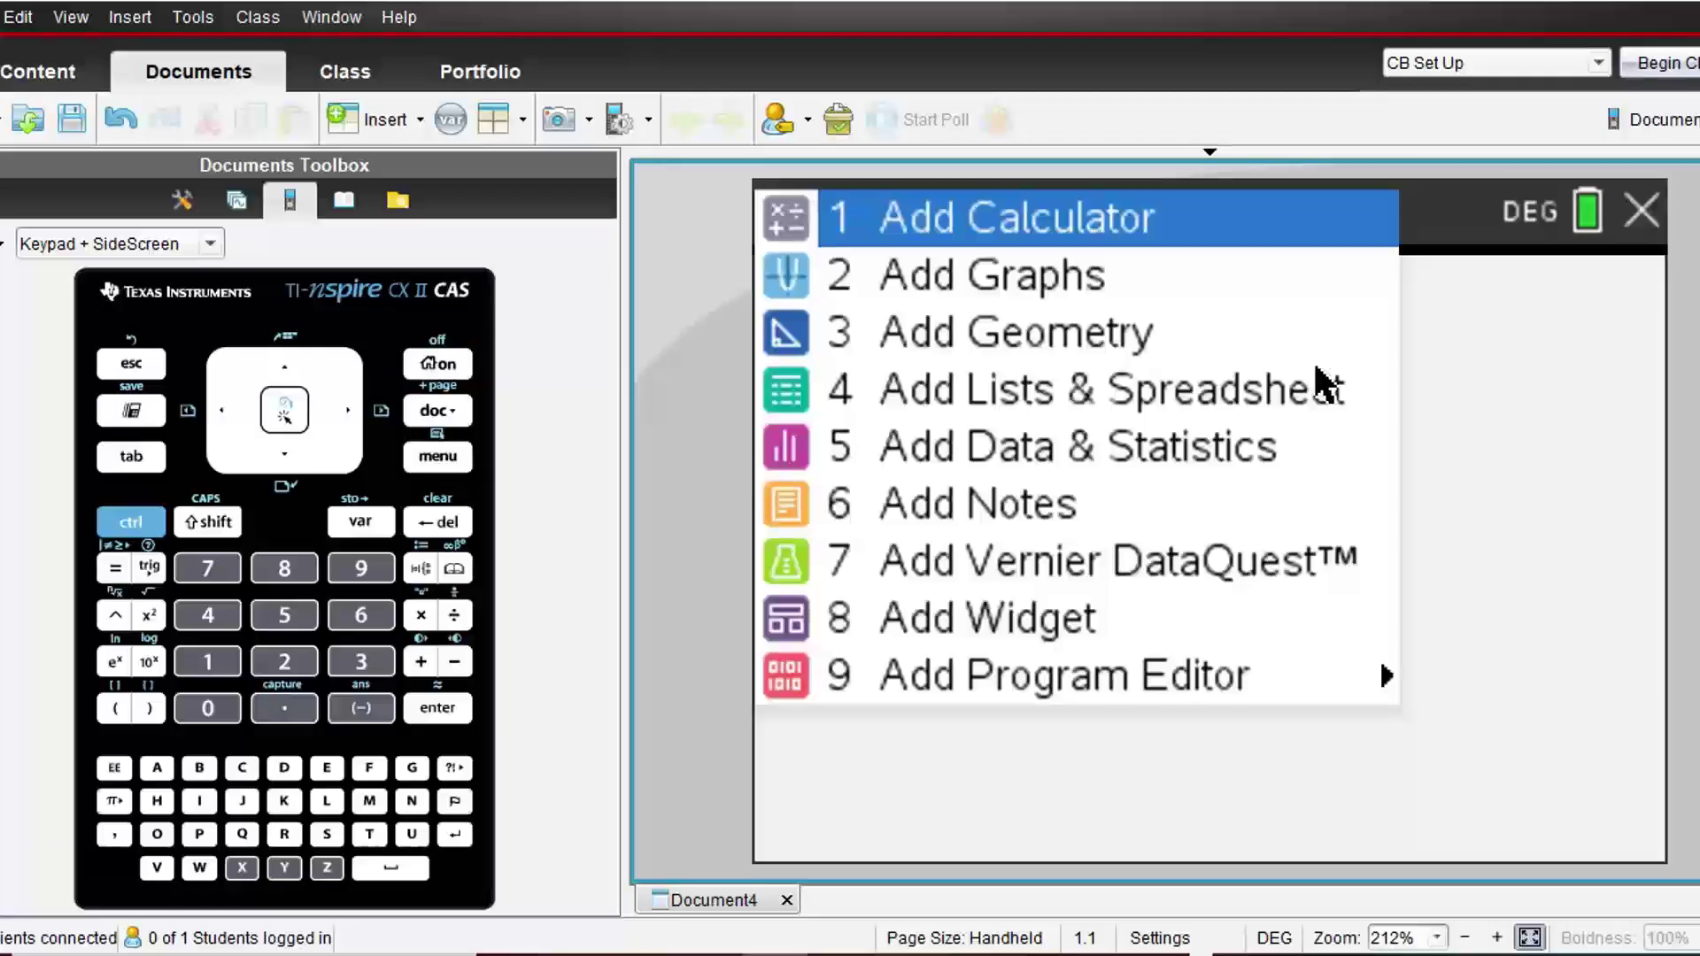
pyautogui.click(1070, 390)
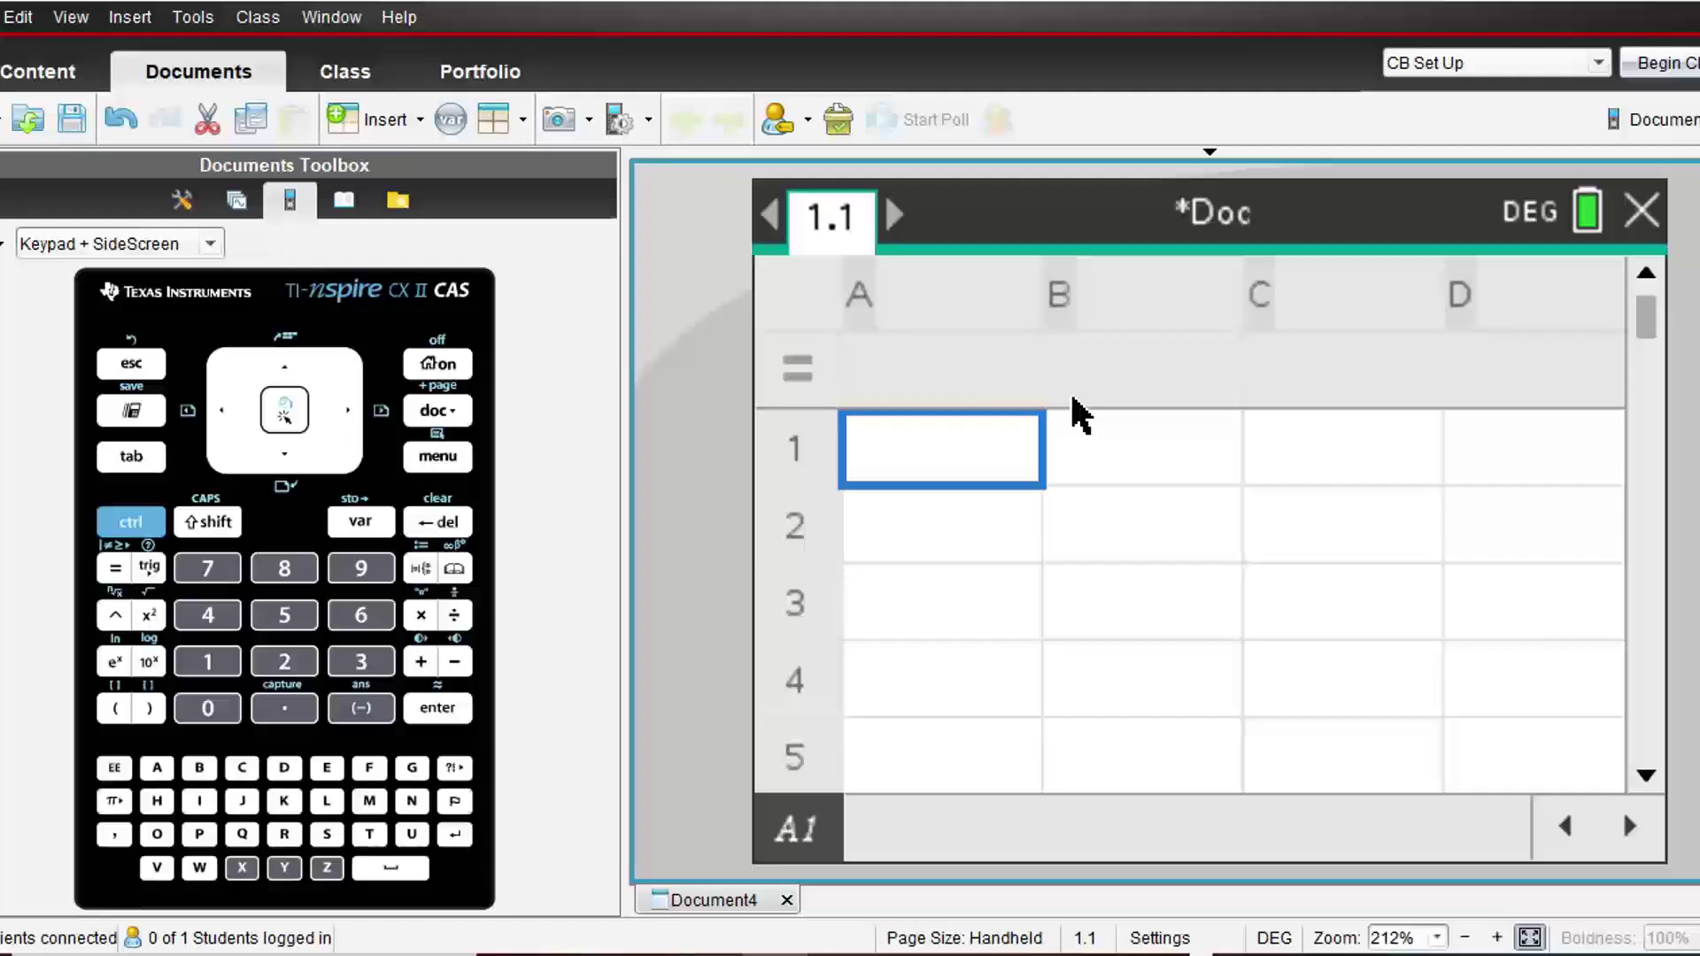
pyautogui.click(966, 310)
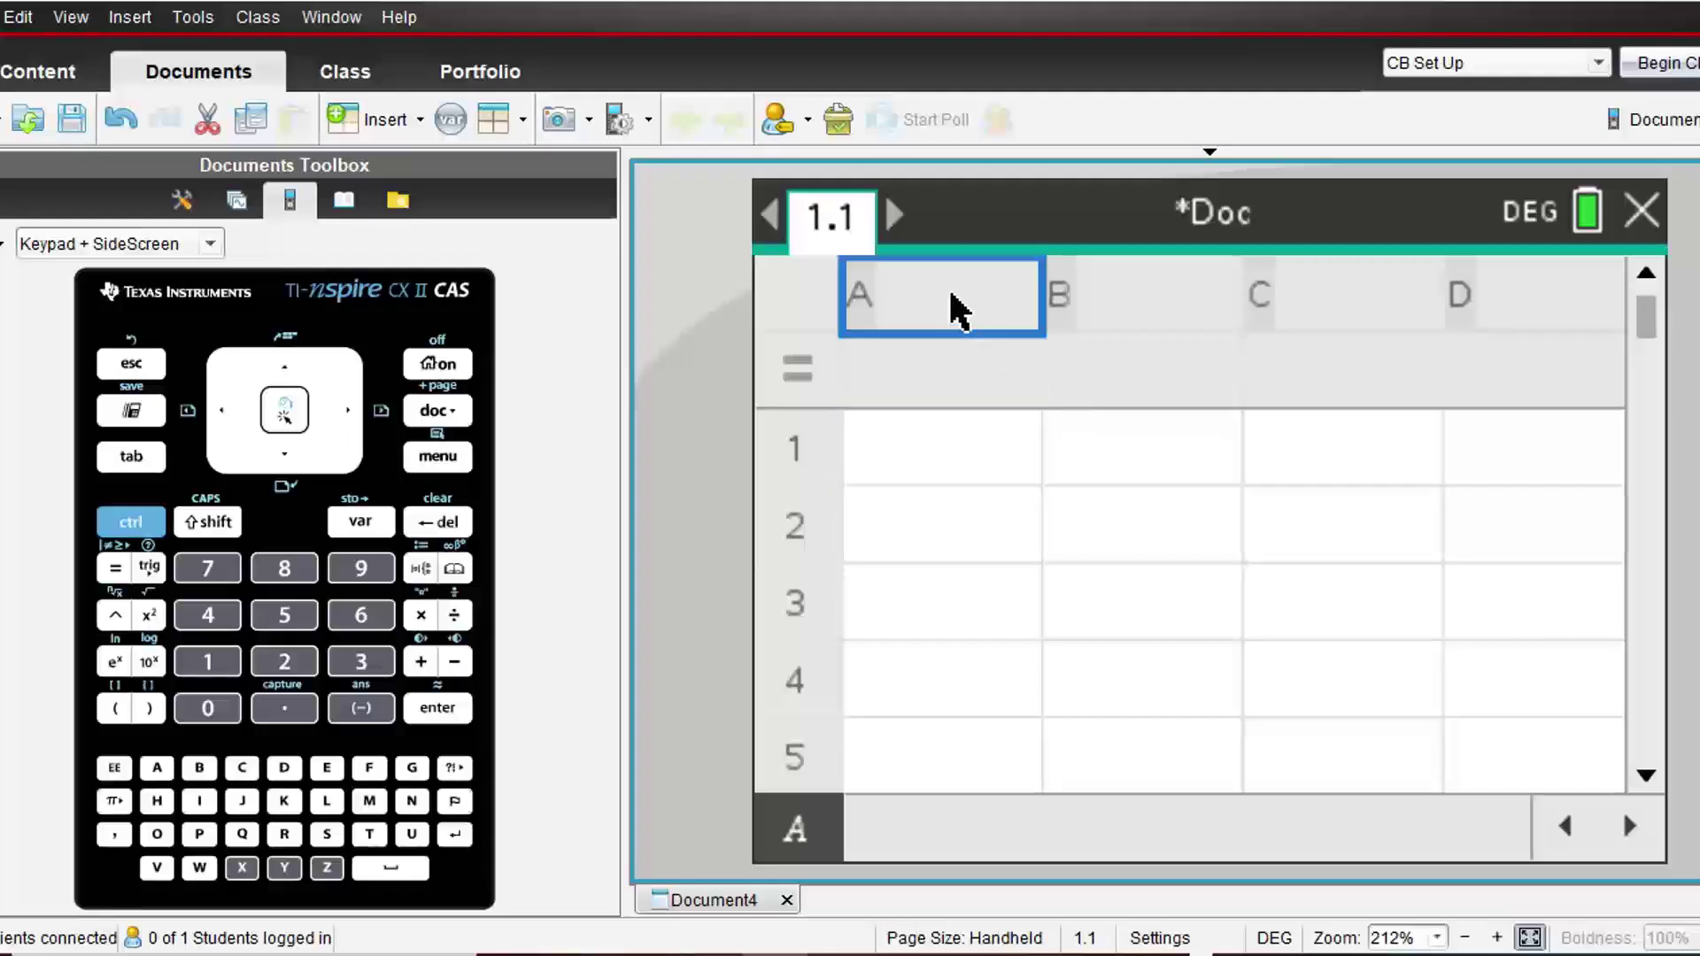
pyautogui.write('test1')
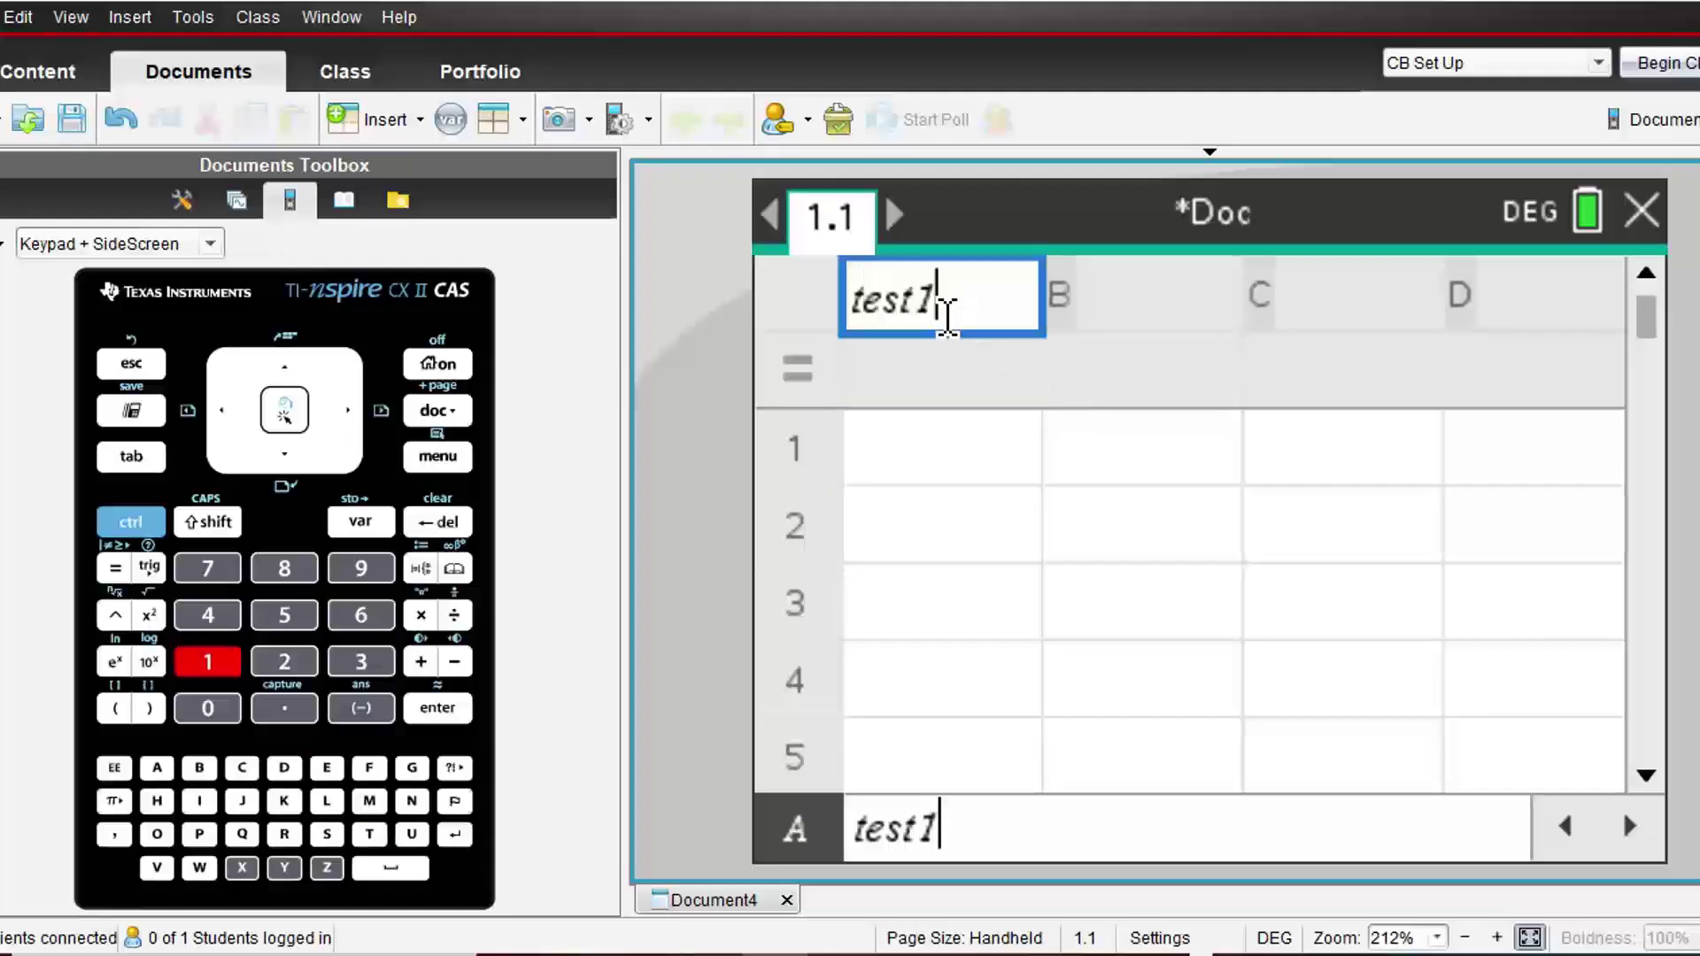
# - Name column B test2 and paste the score data into both columns from cell A1
pyautogui.click(1162, 305)
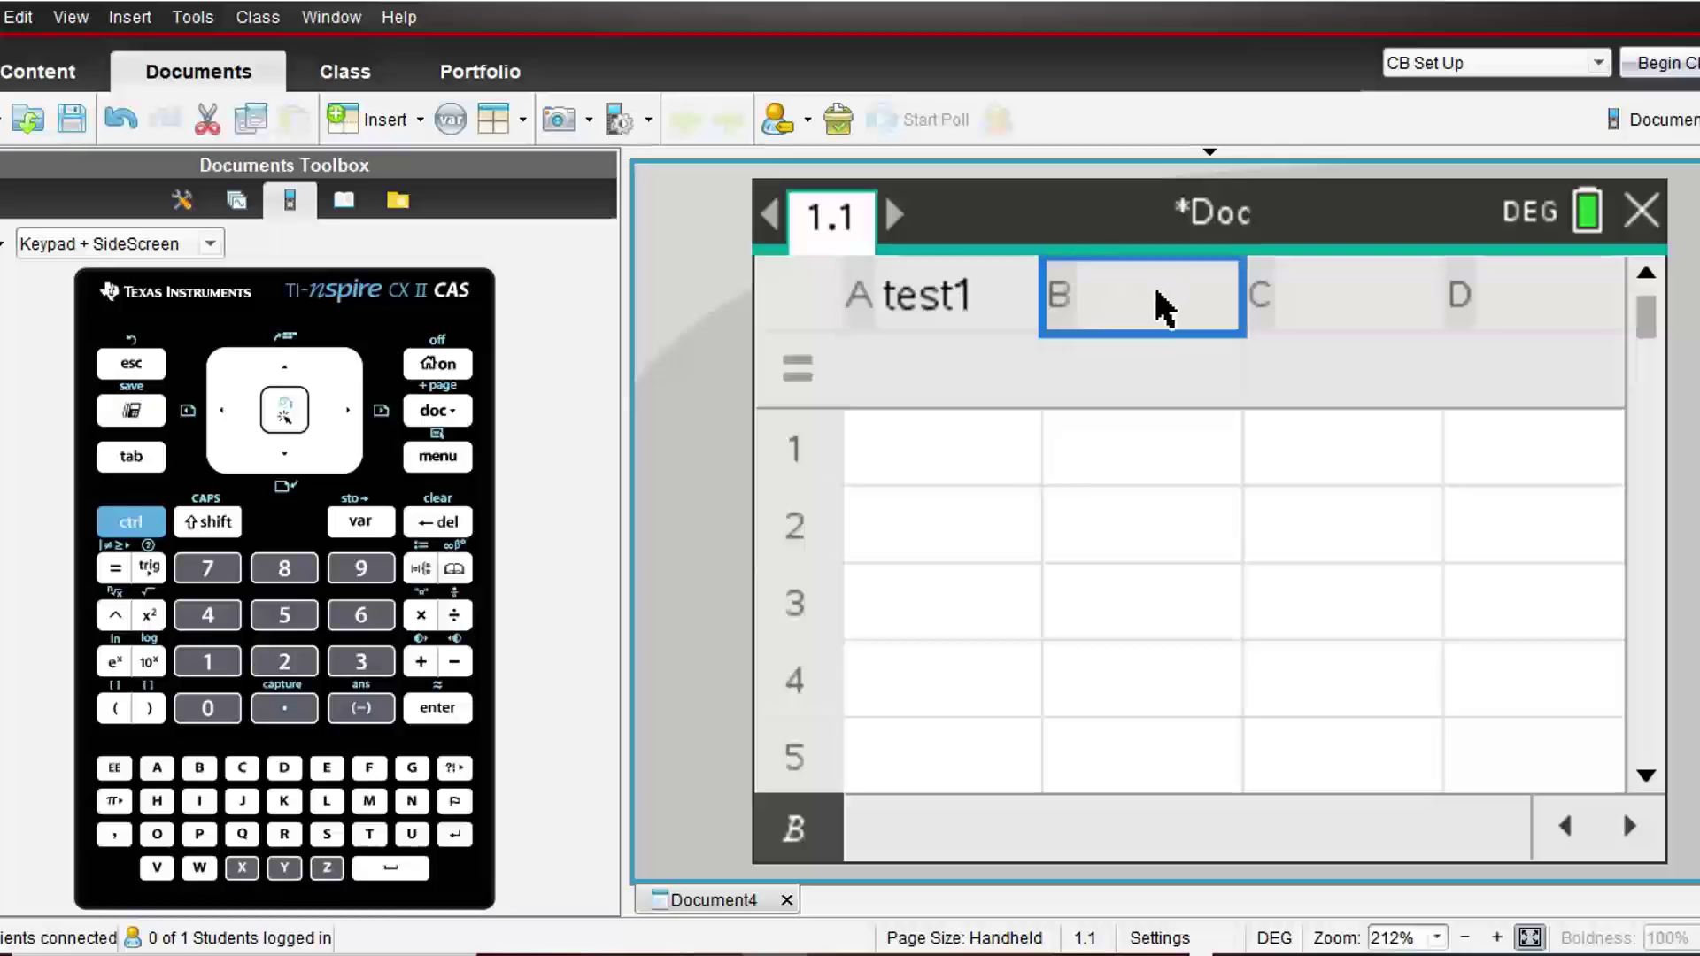
pyautogui.write('test2')
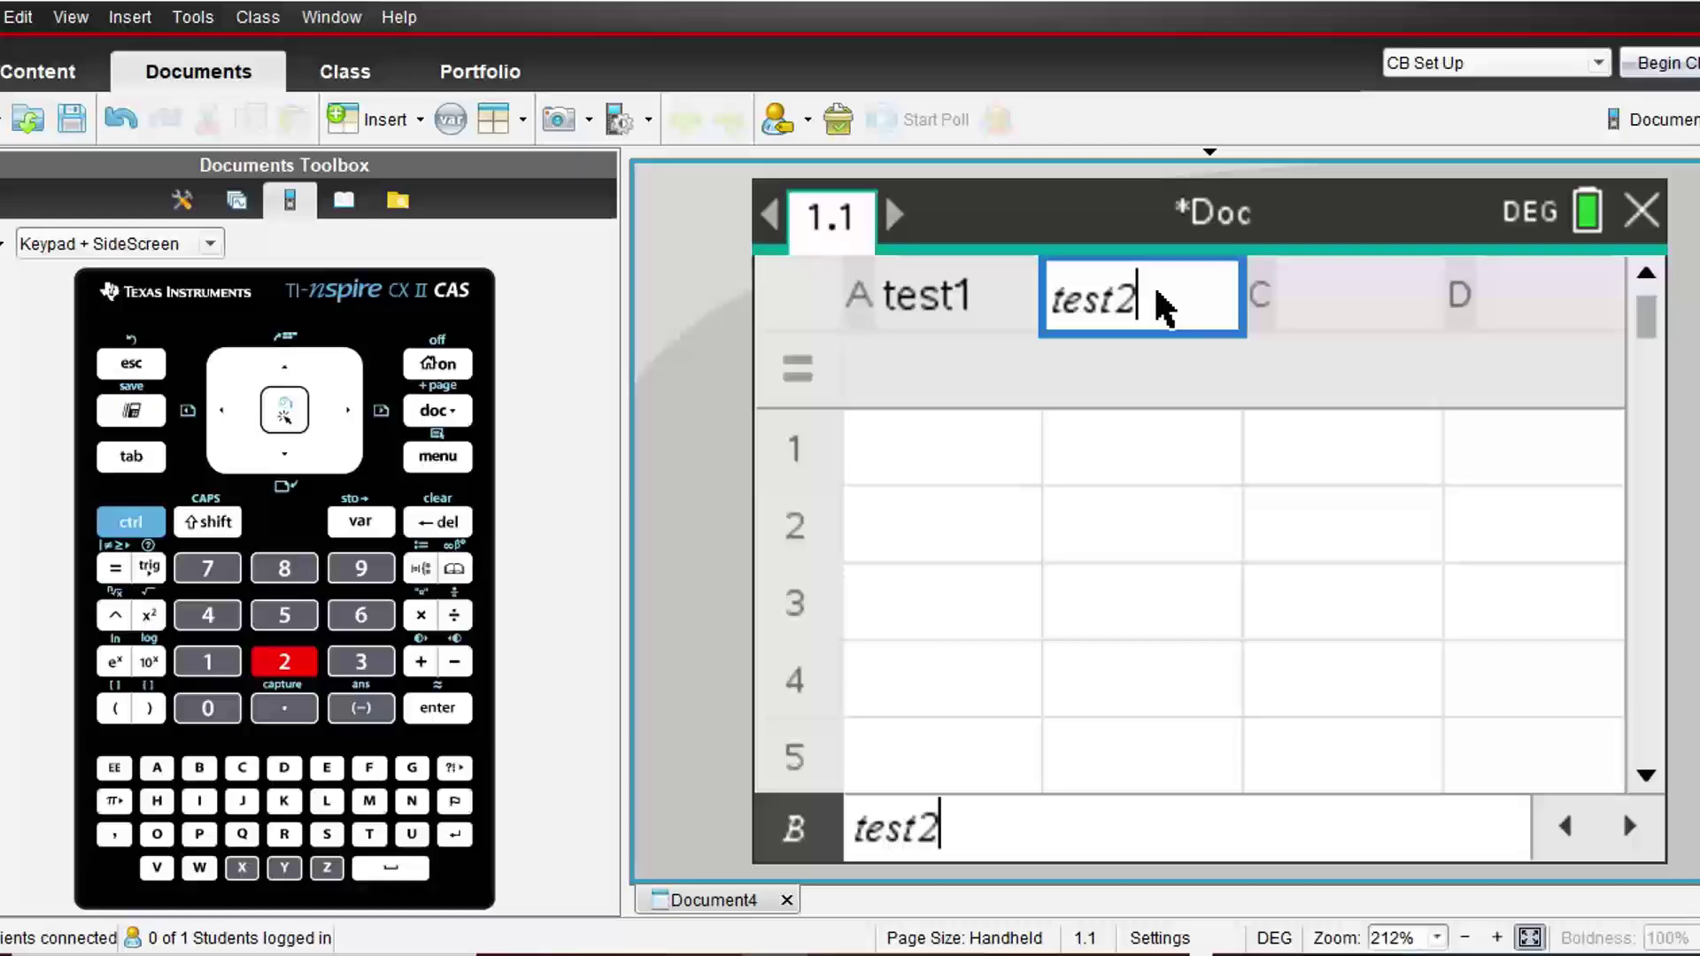
pyautogui.click(945, 470)
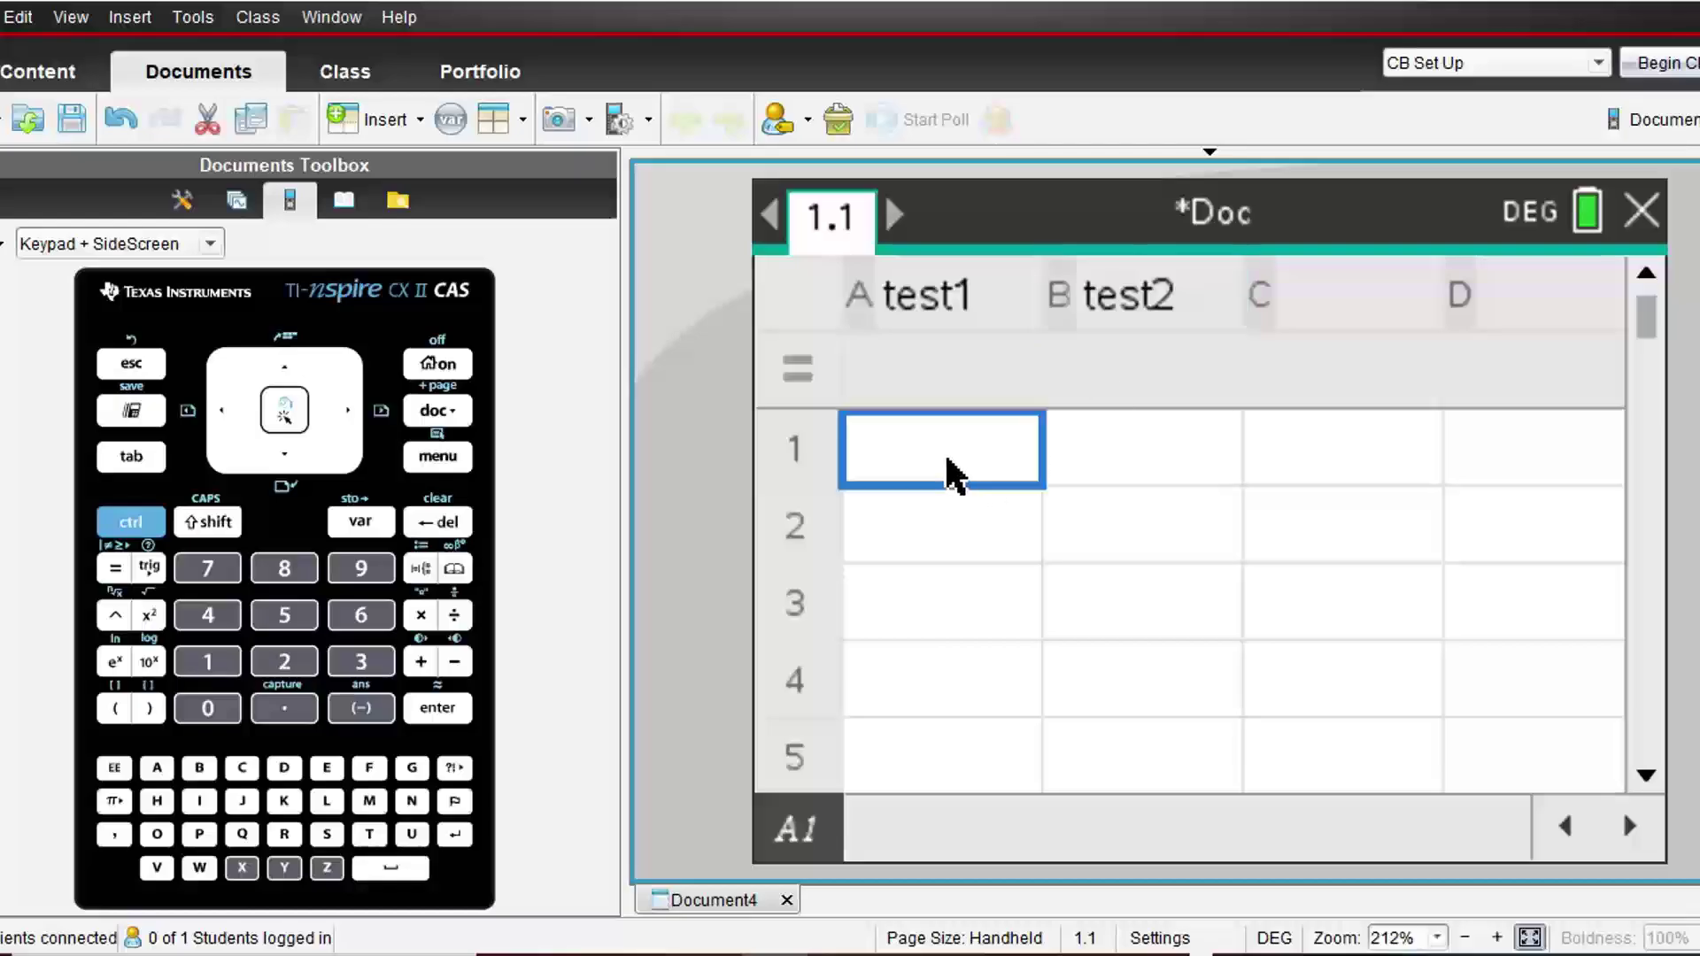
pyautogui.hotkey('ctrl', 'v')
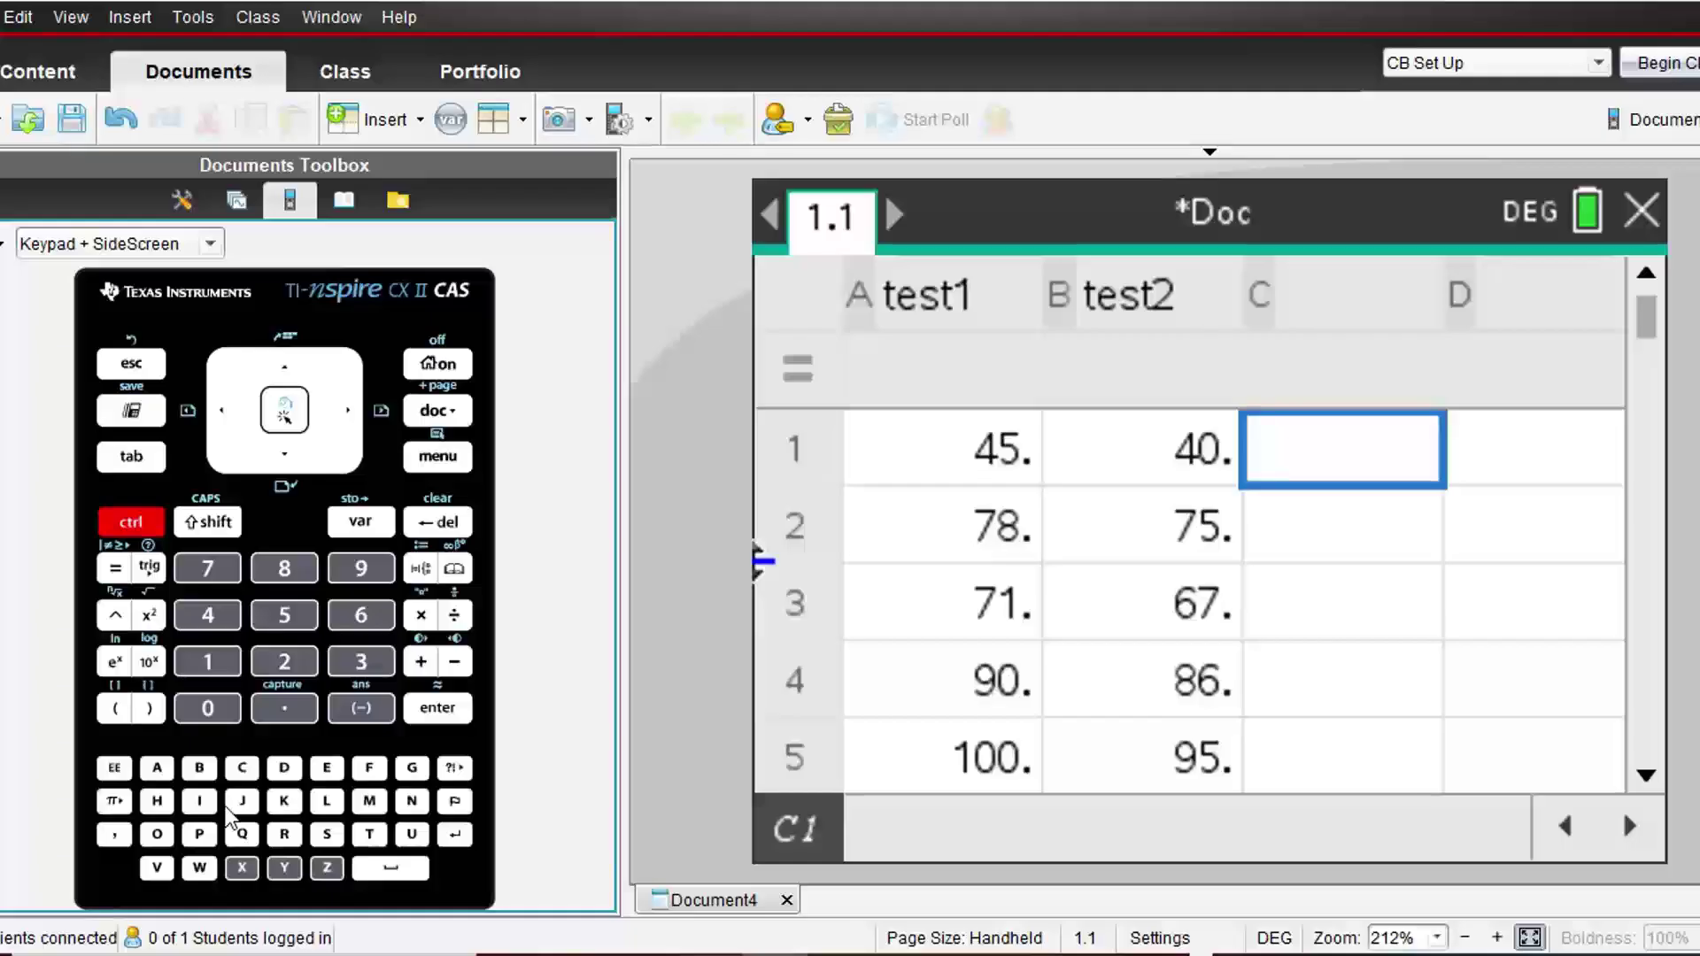
# - Add a Data & Statistics page plotting test1 on the horizontal axis and test2 on the vertical axis
pyautogui.click(200, 802)
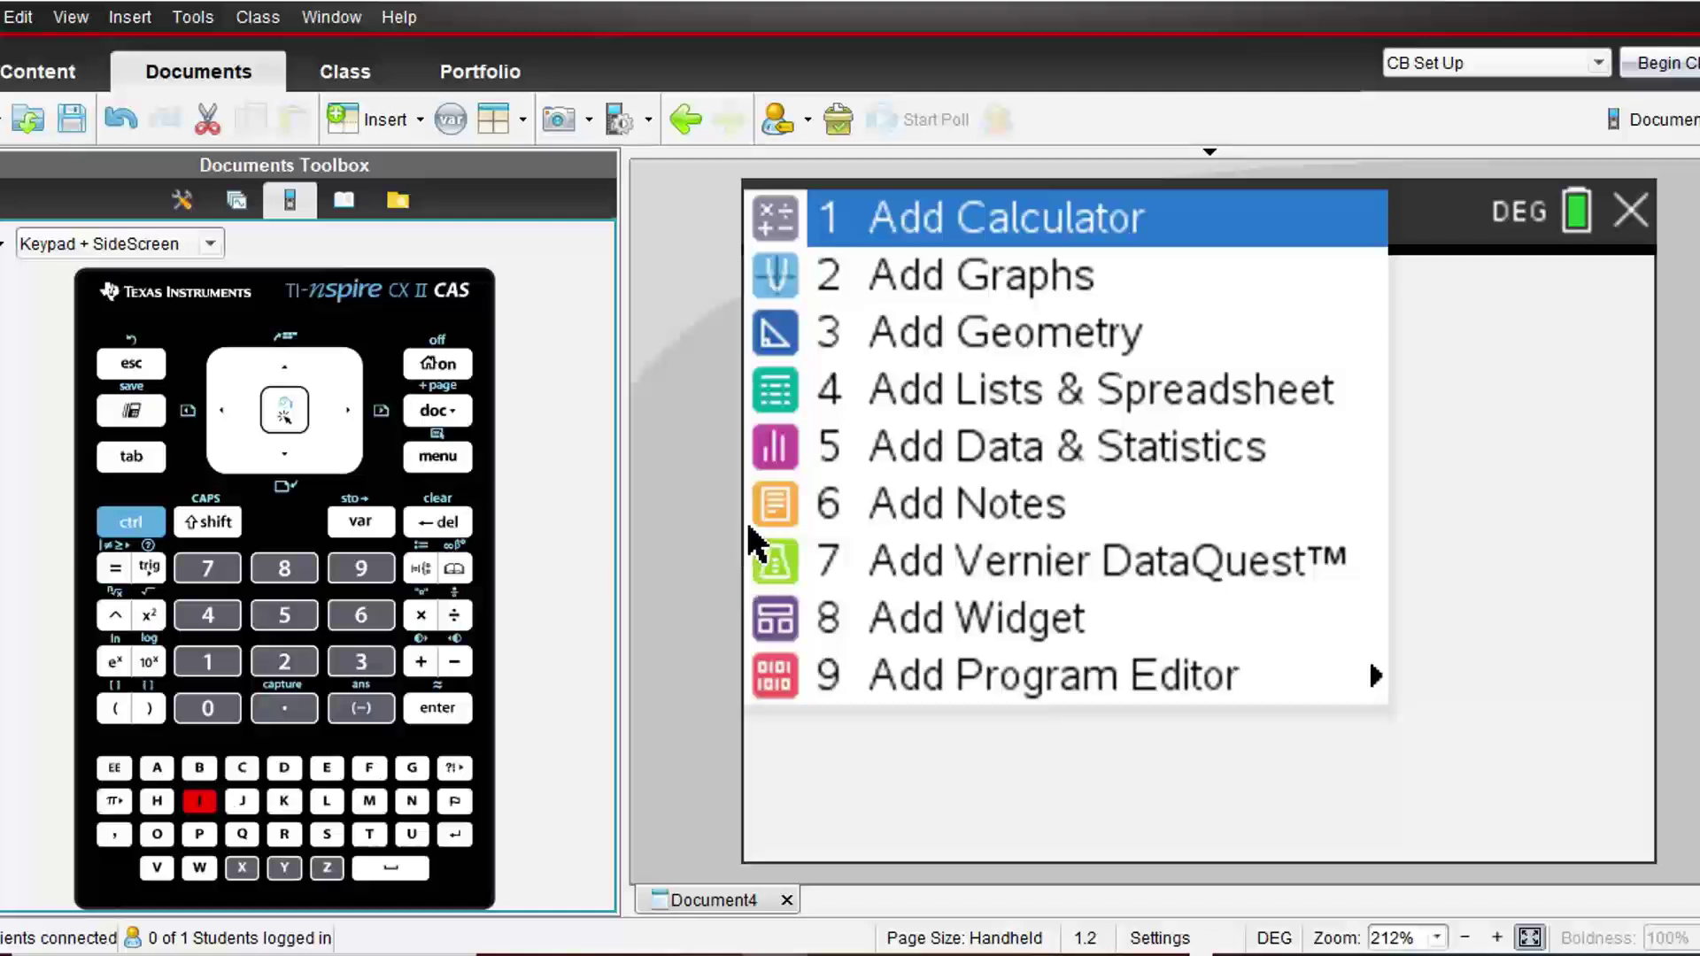
pyautogui.click(888, 462)
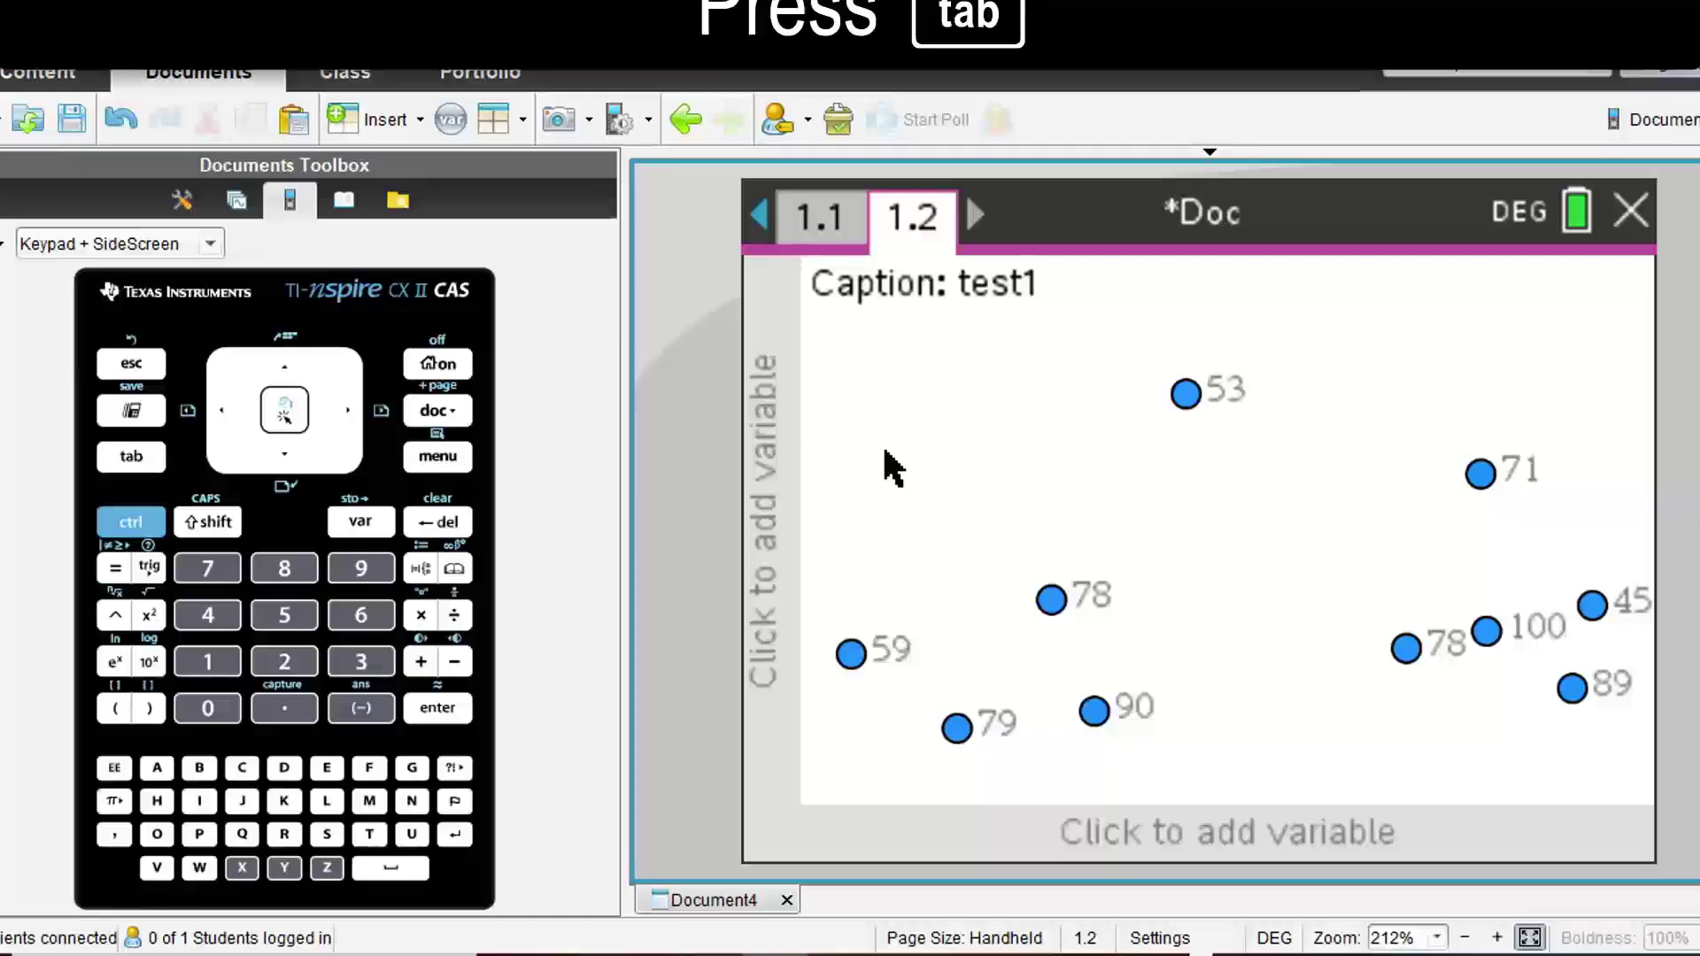
pyautogui.click(1177, 830)
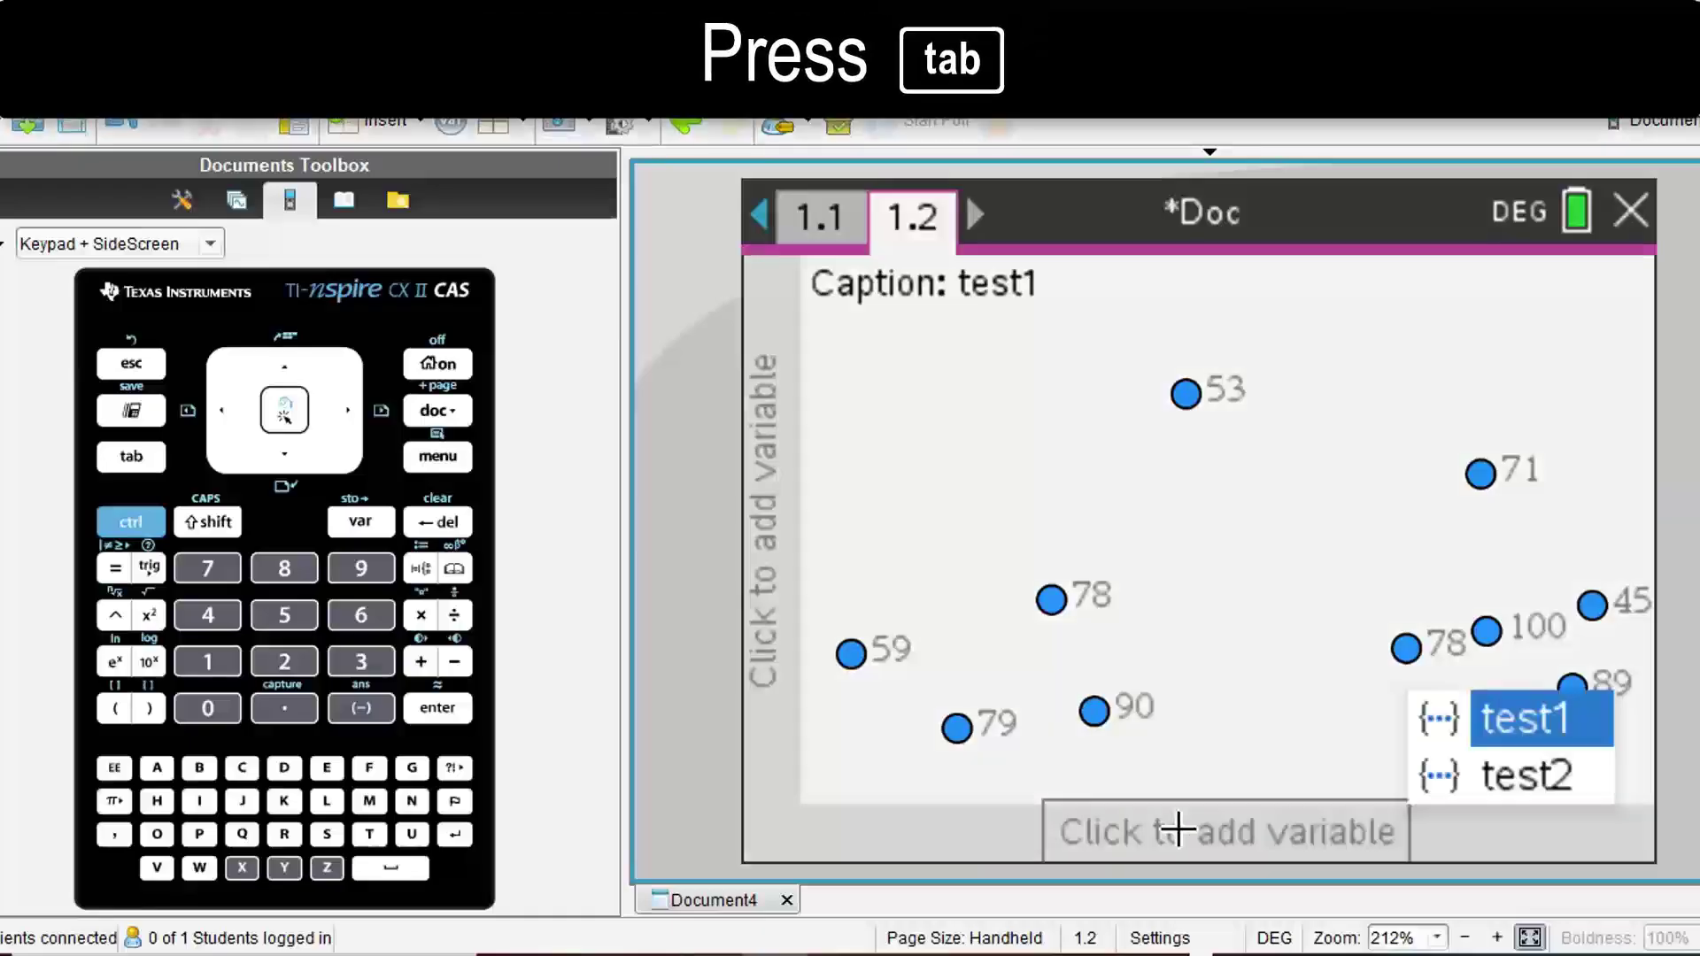
pyautogui.click(1511, 715)
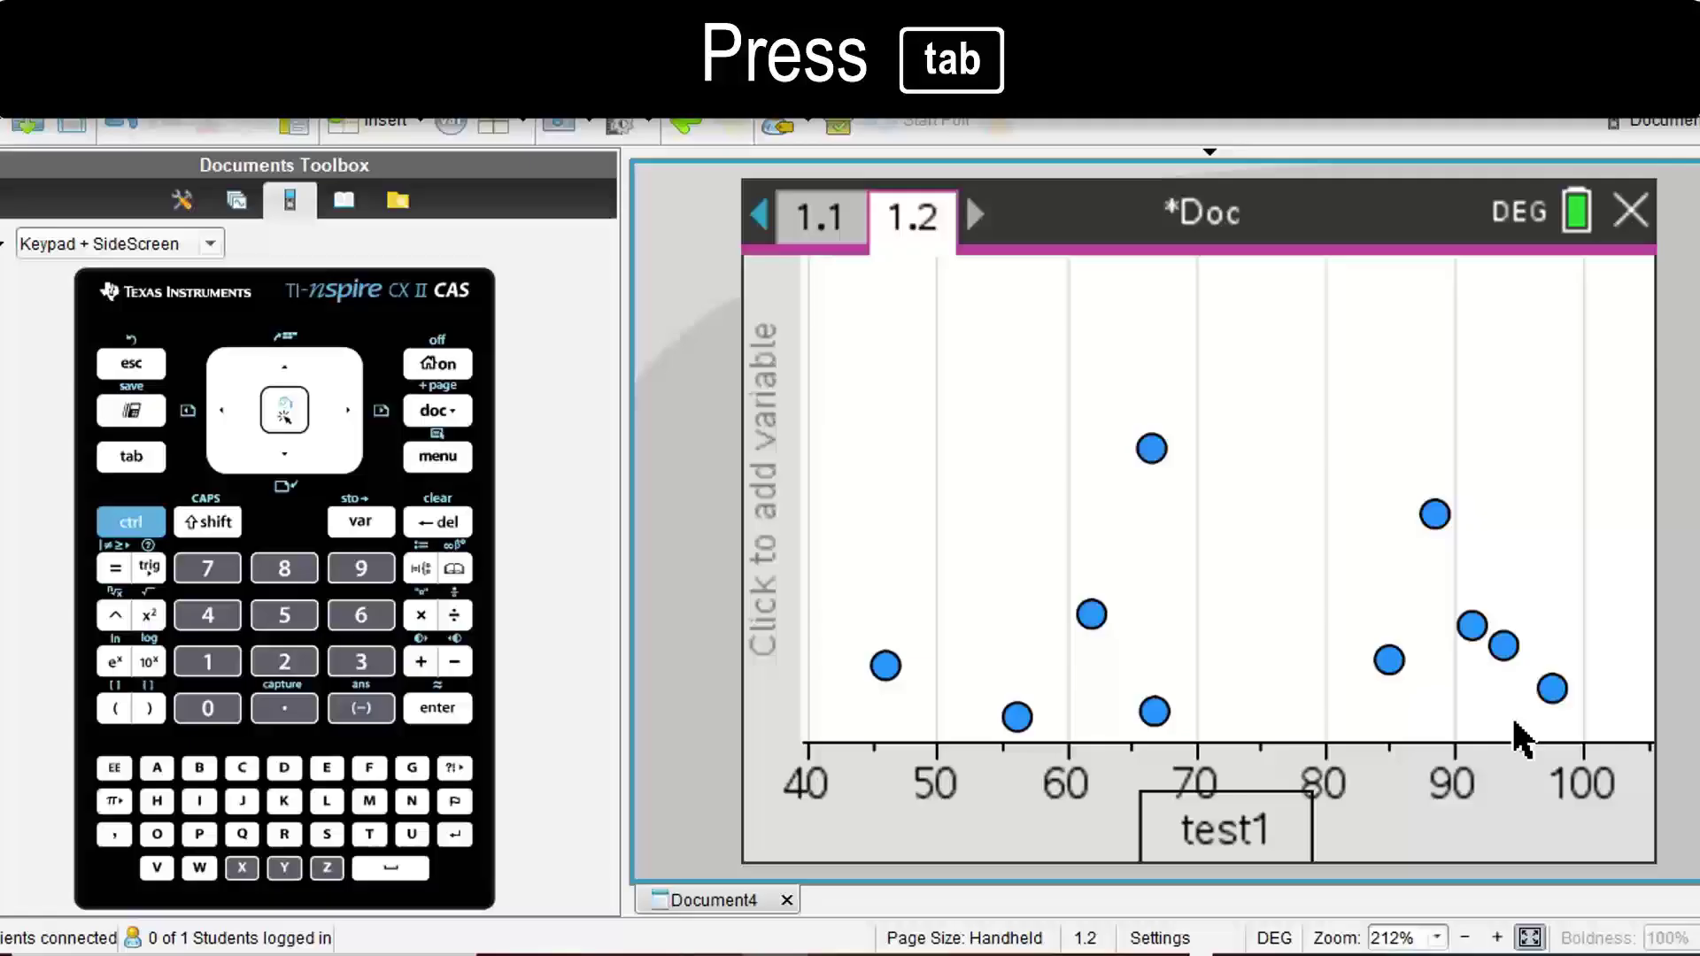
pyautogui.press('Tab')
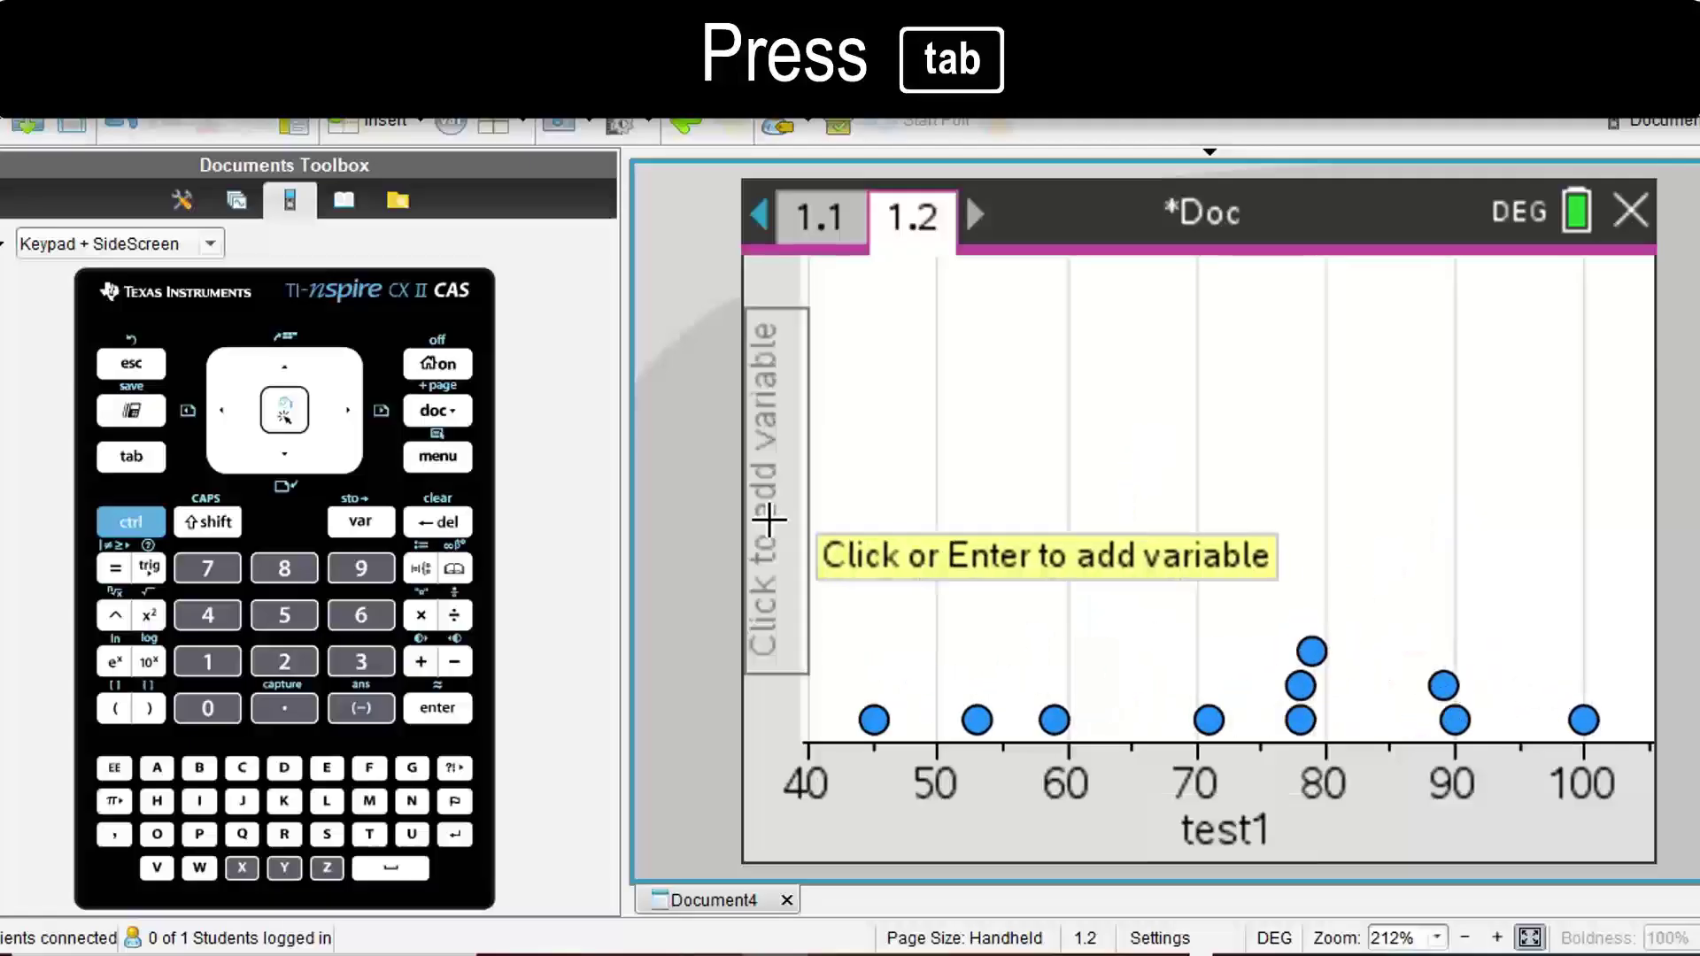
pyautogui.click(767, 520)
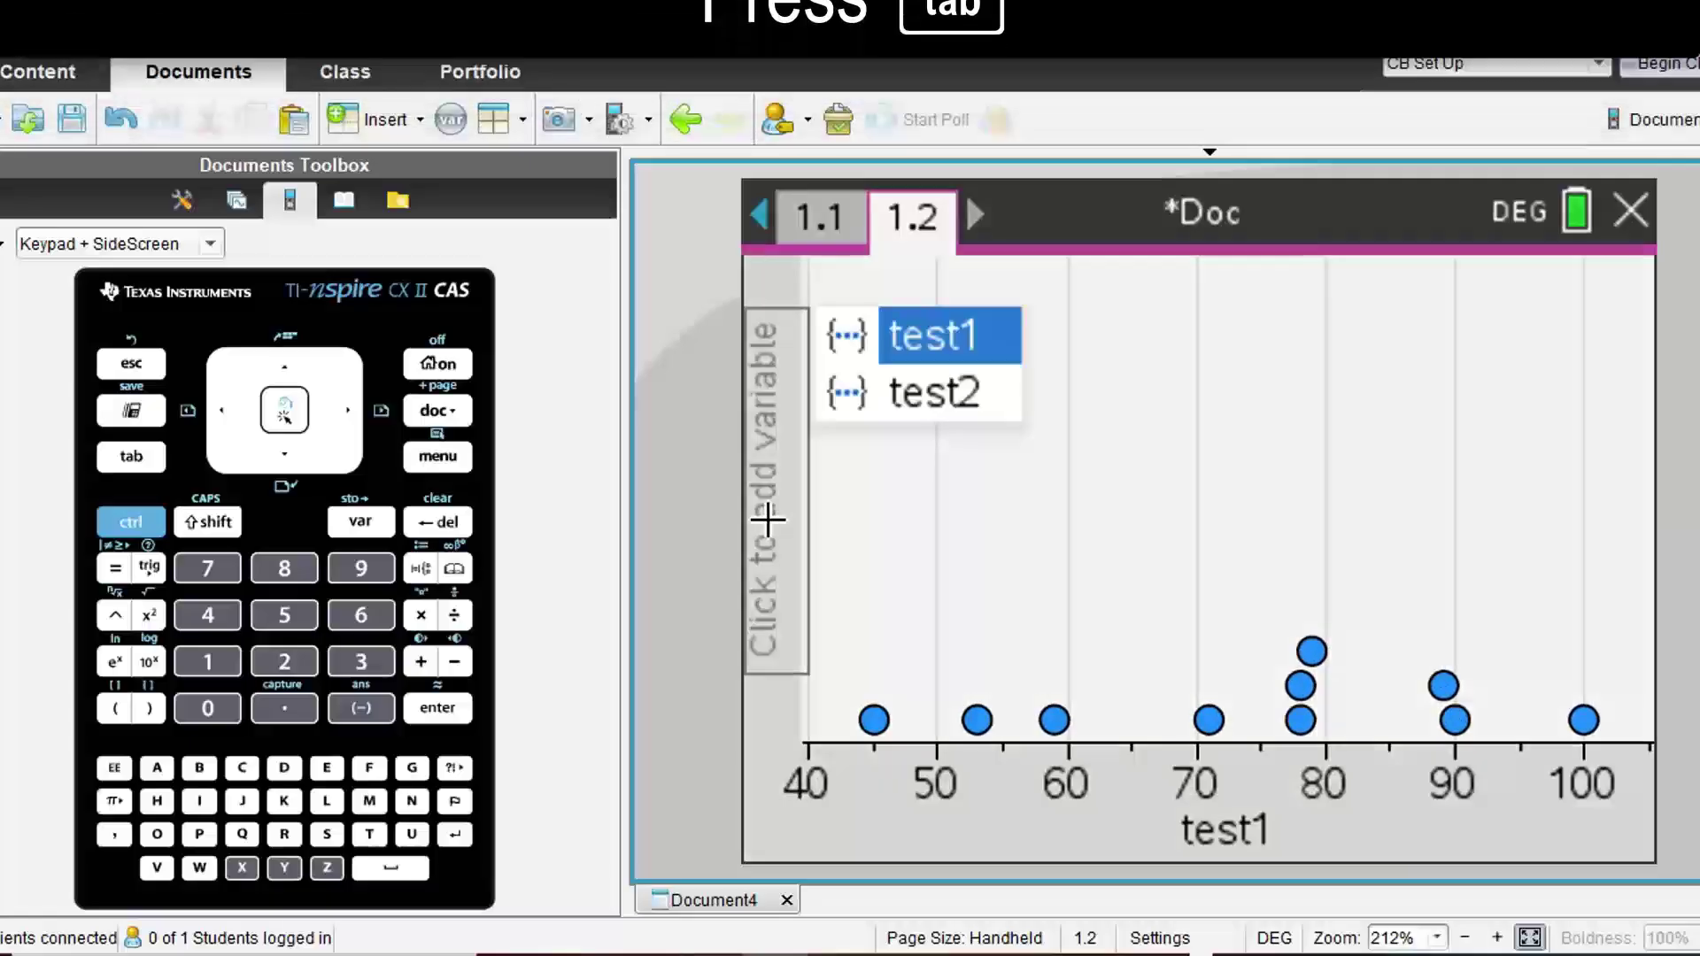
pyautogui.click(923, 410)
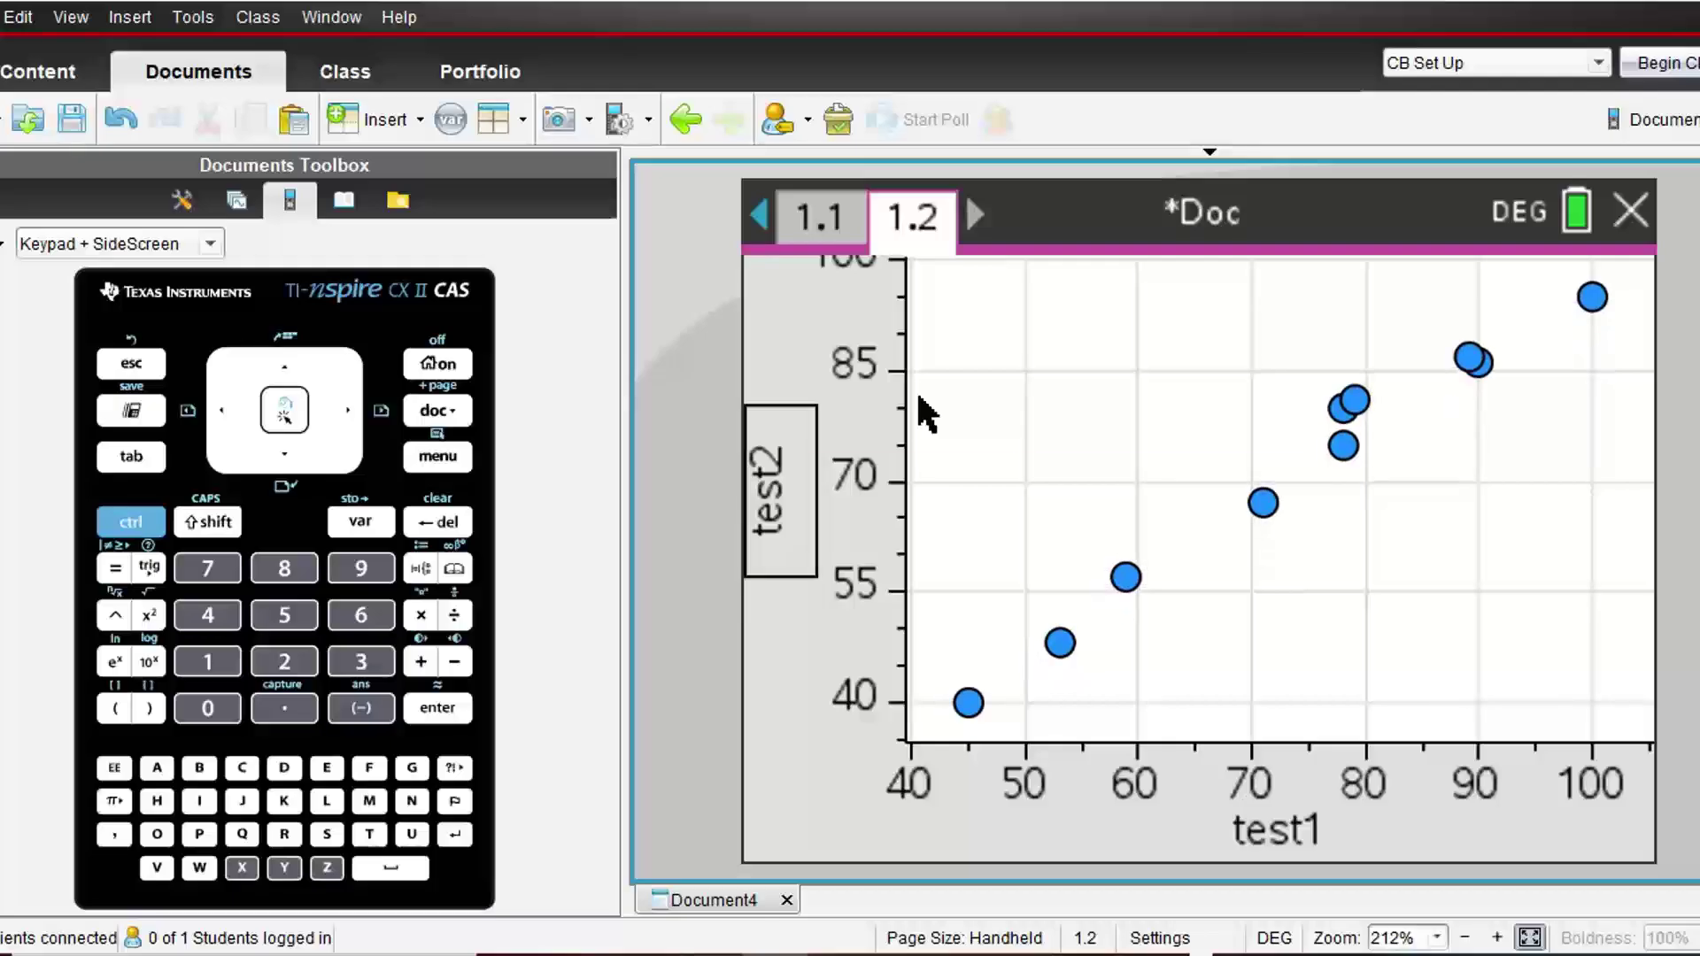
# - Show the Linear (a+bx) regression line and move its equation with r² = 0.978965589701 to the graph's top
pyautogui.click(450, 457)
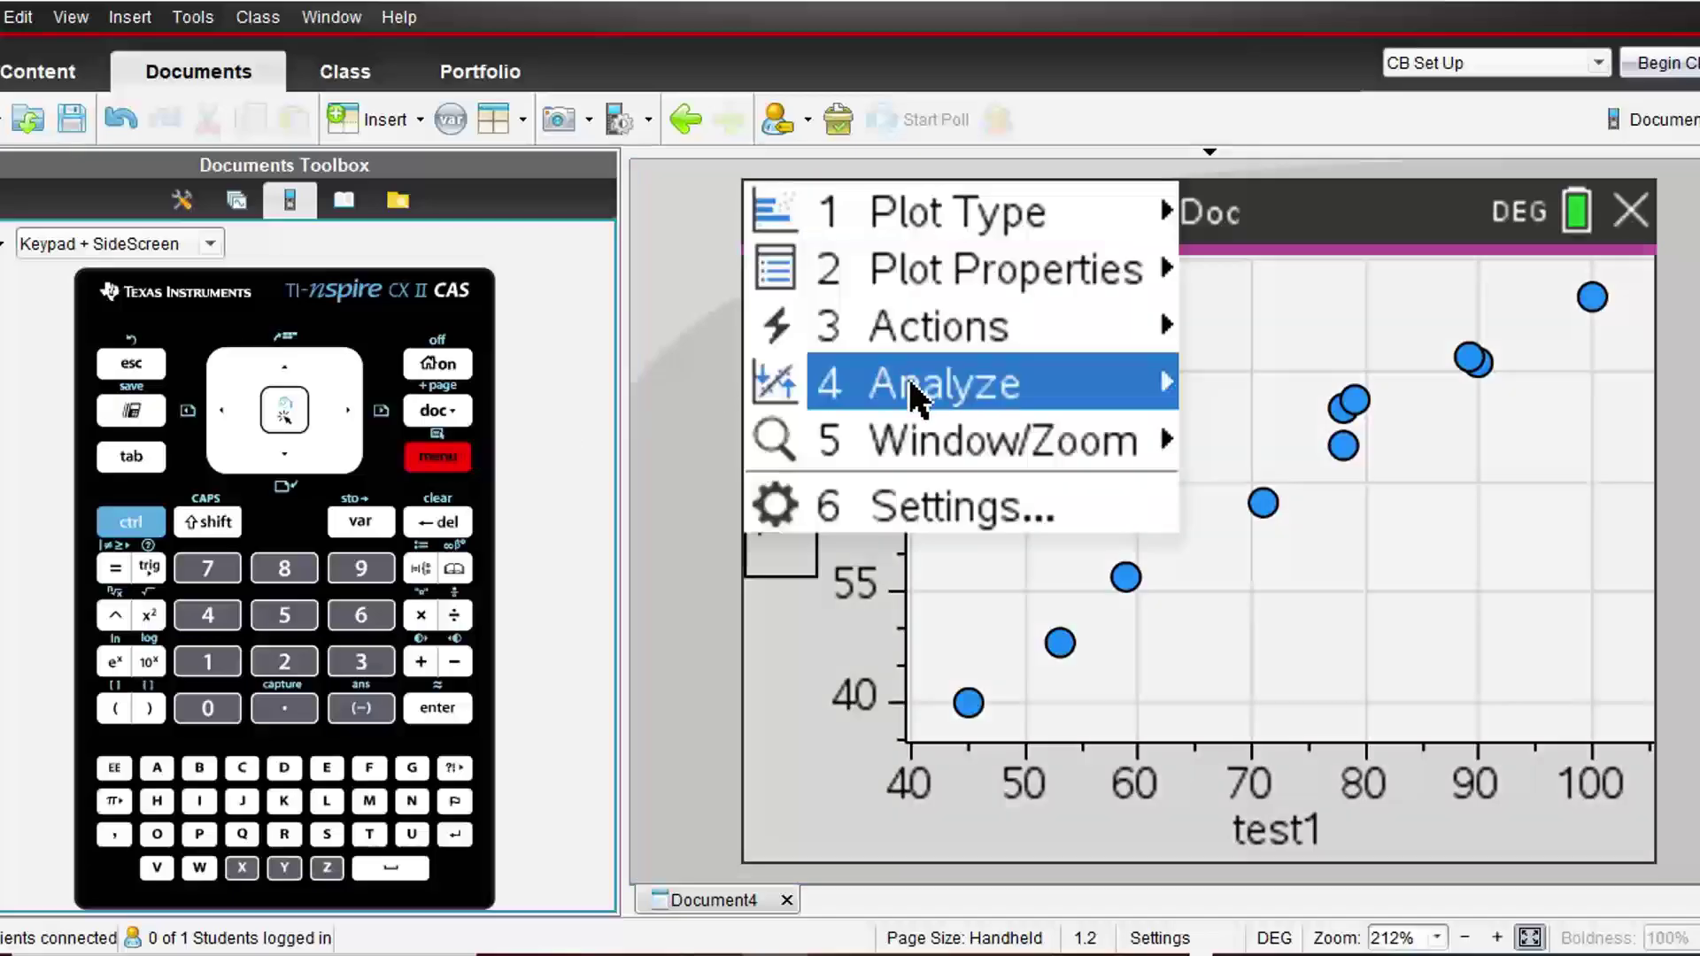
pyautogui.moveTo(910, 381)
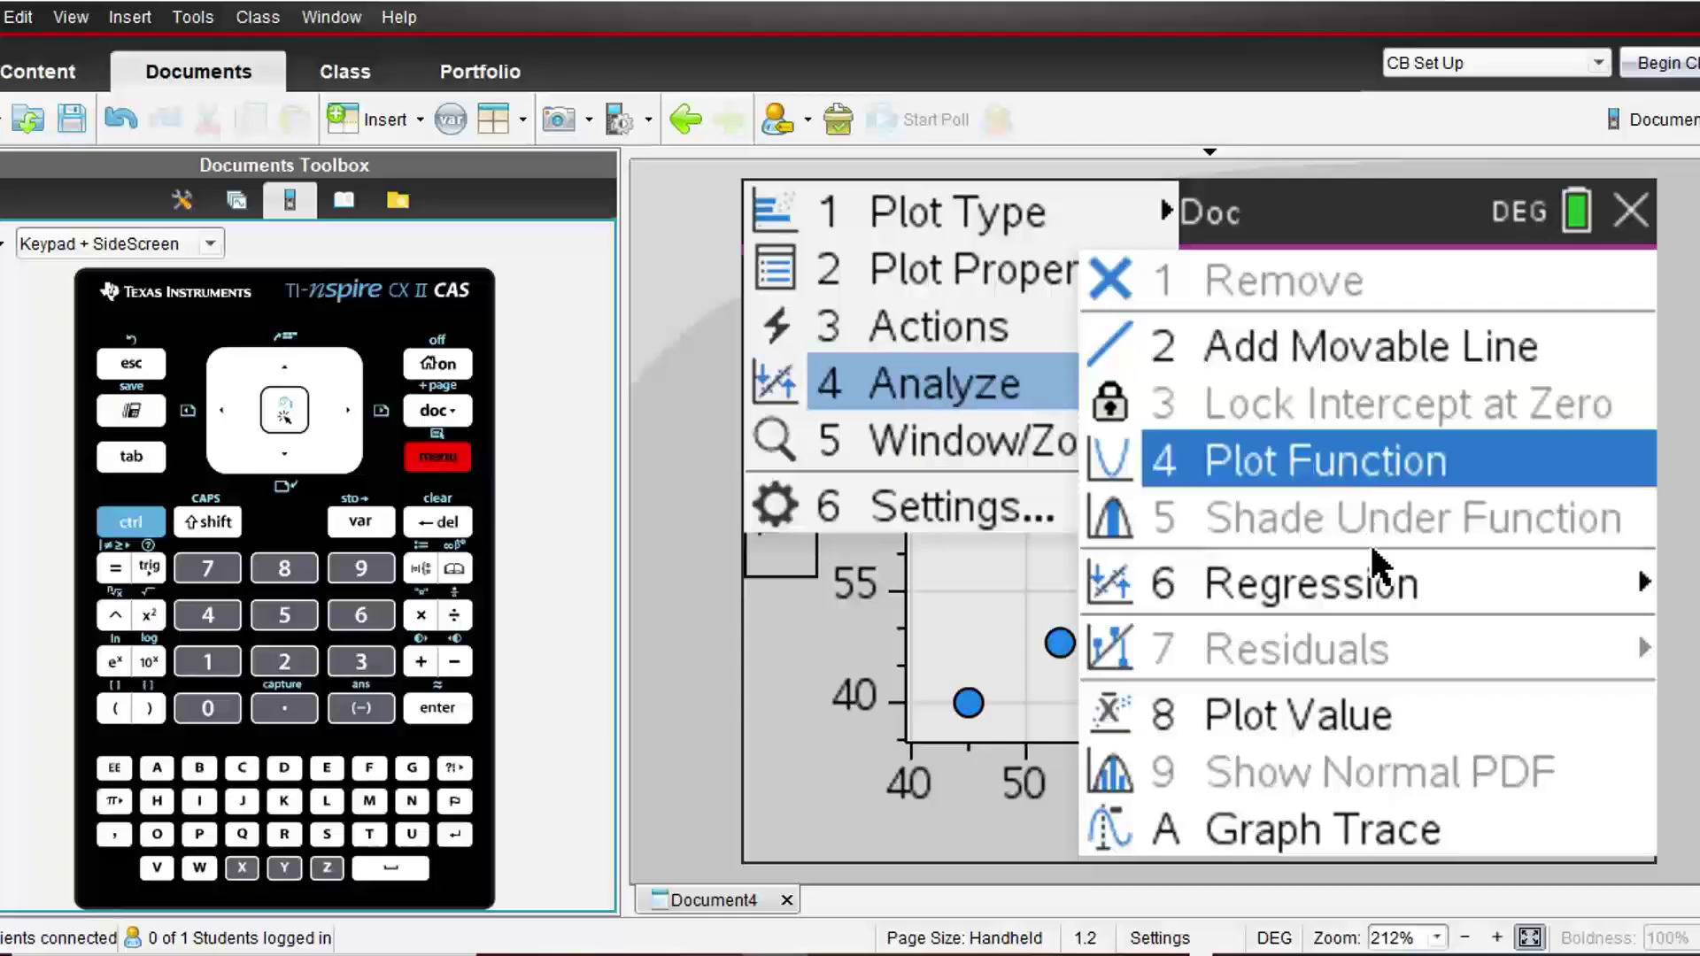
pyautogui.moveTo(1381, 584)
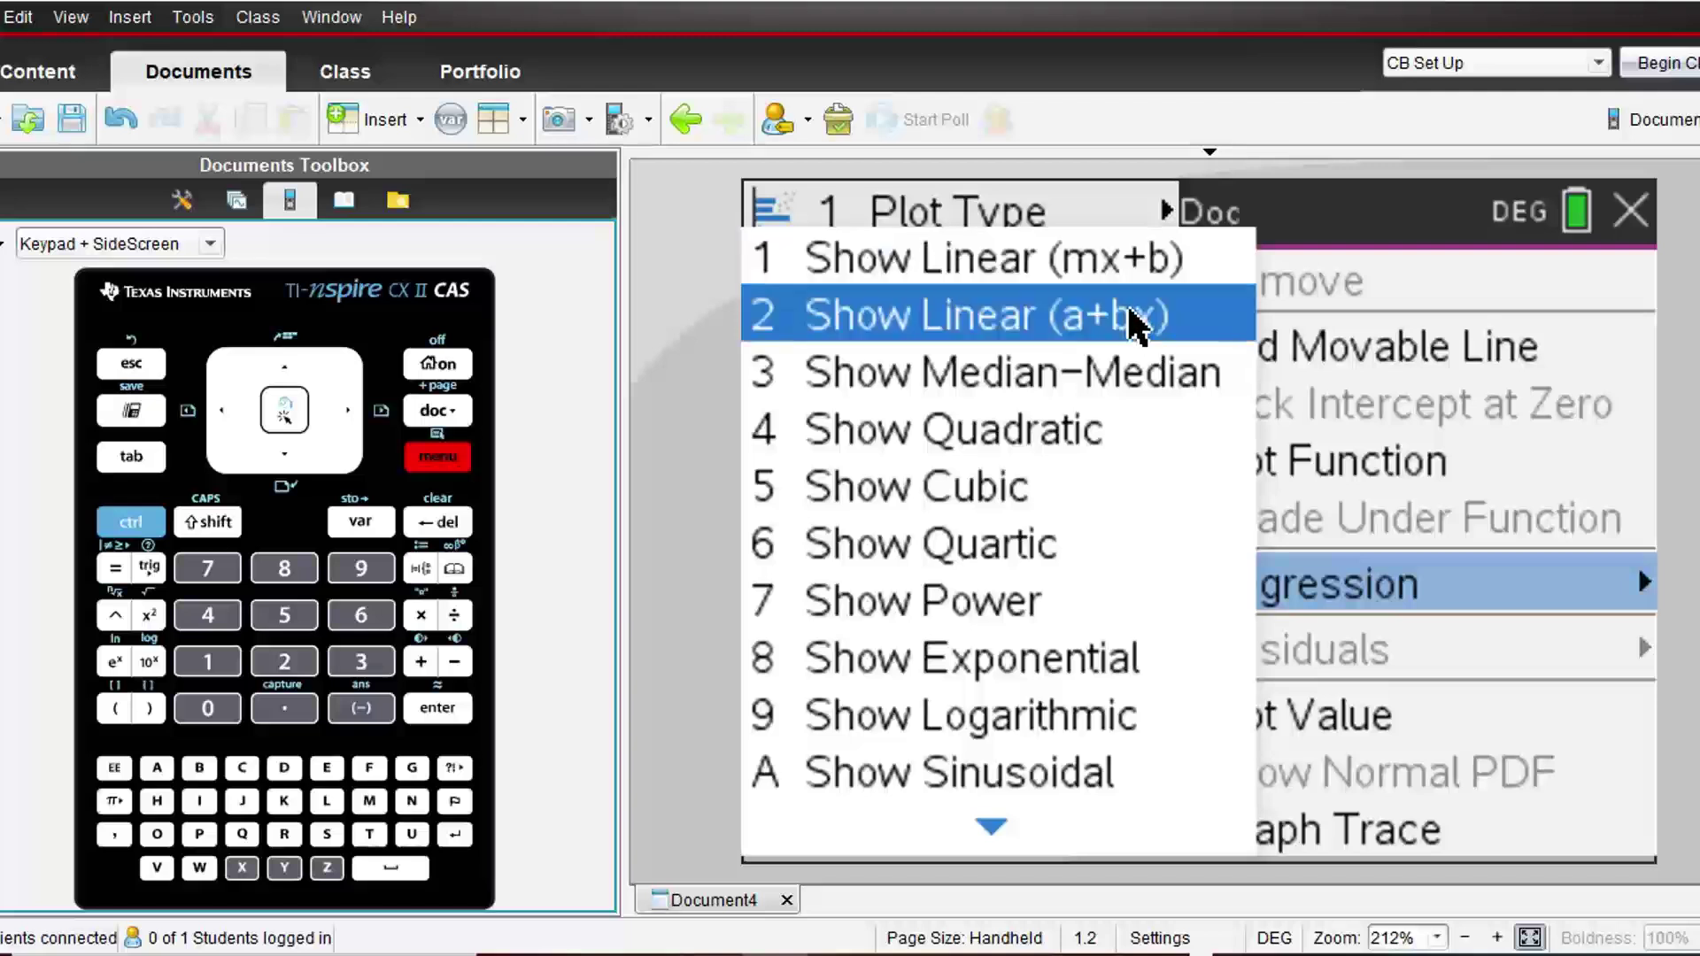
pyautogui.click(1137, 326)
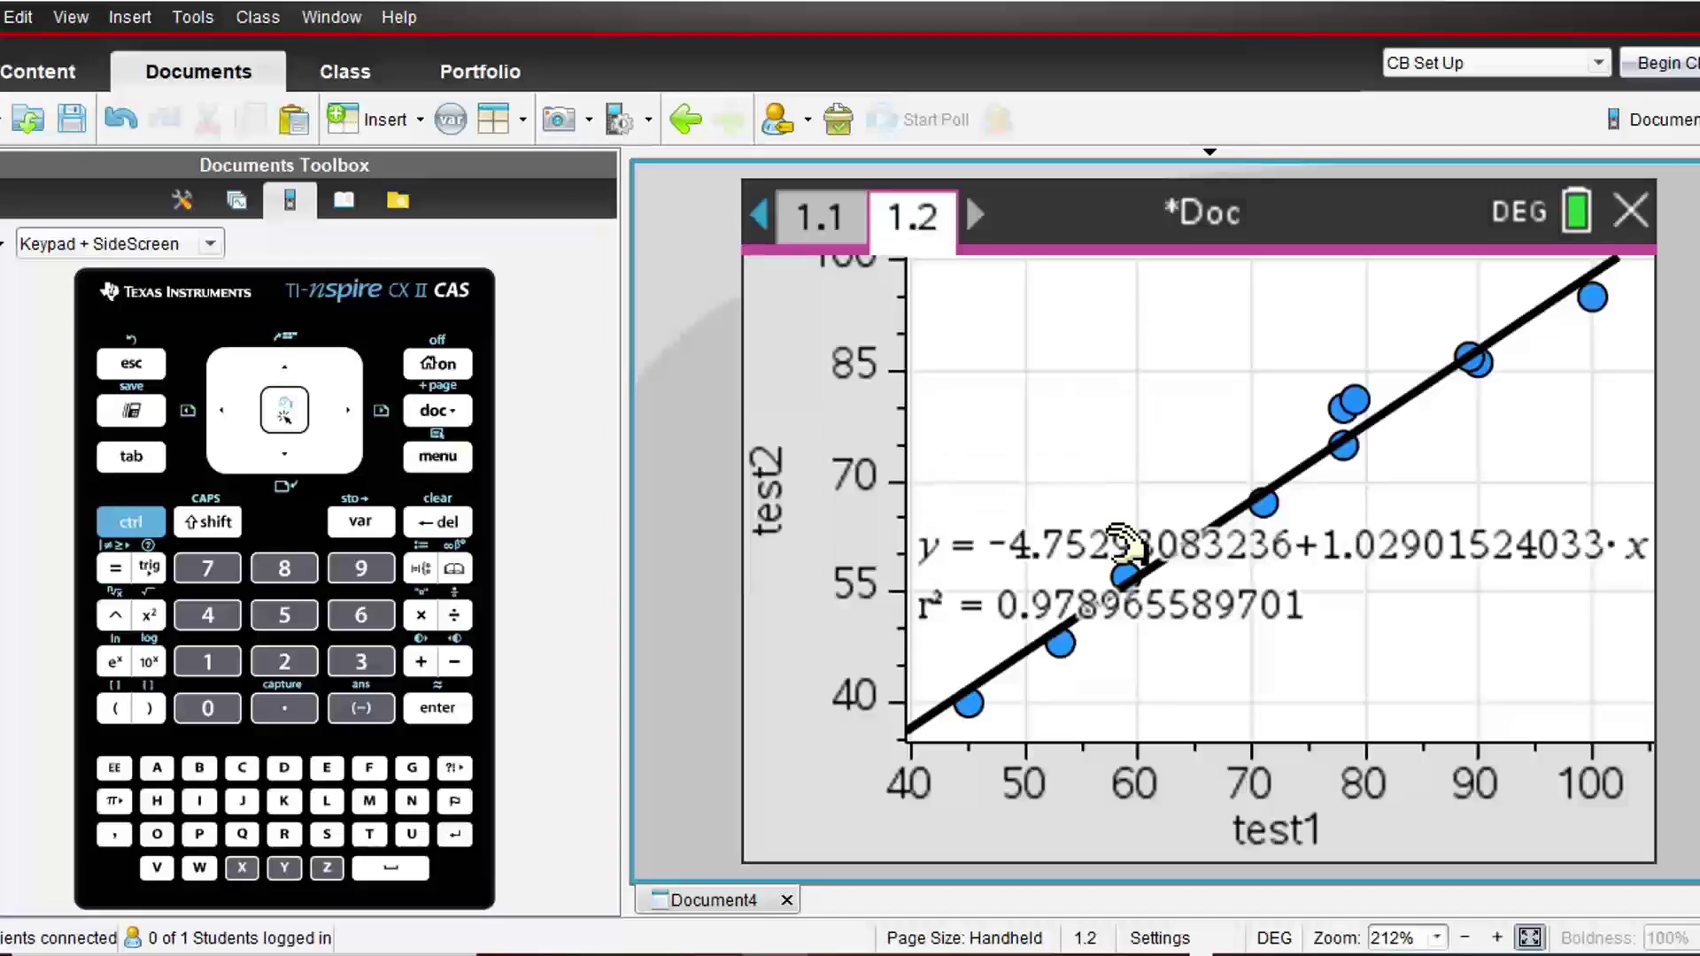
pyautogui.moveTo(1124, 518); pyautogui.dragTo(1119, 302)
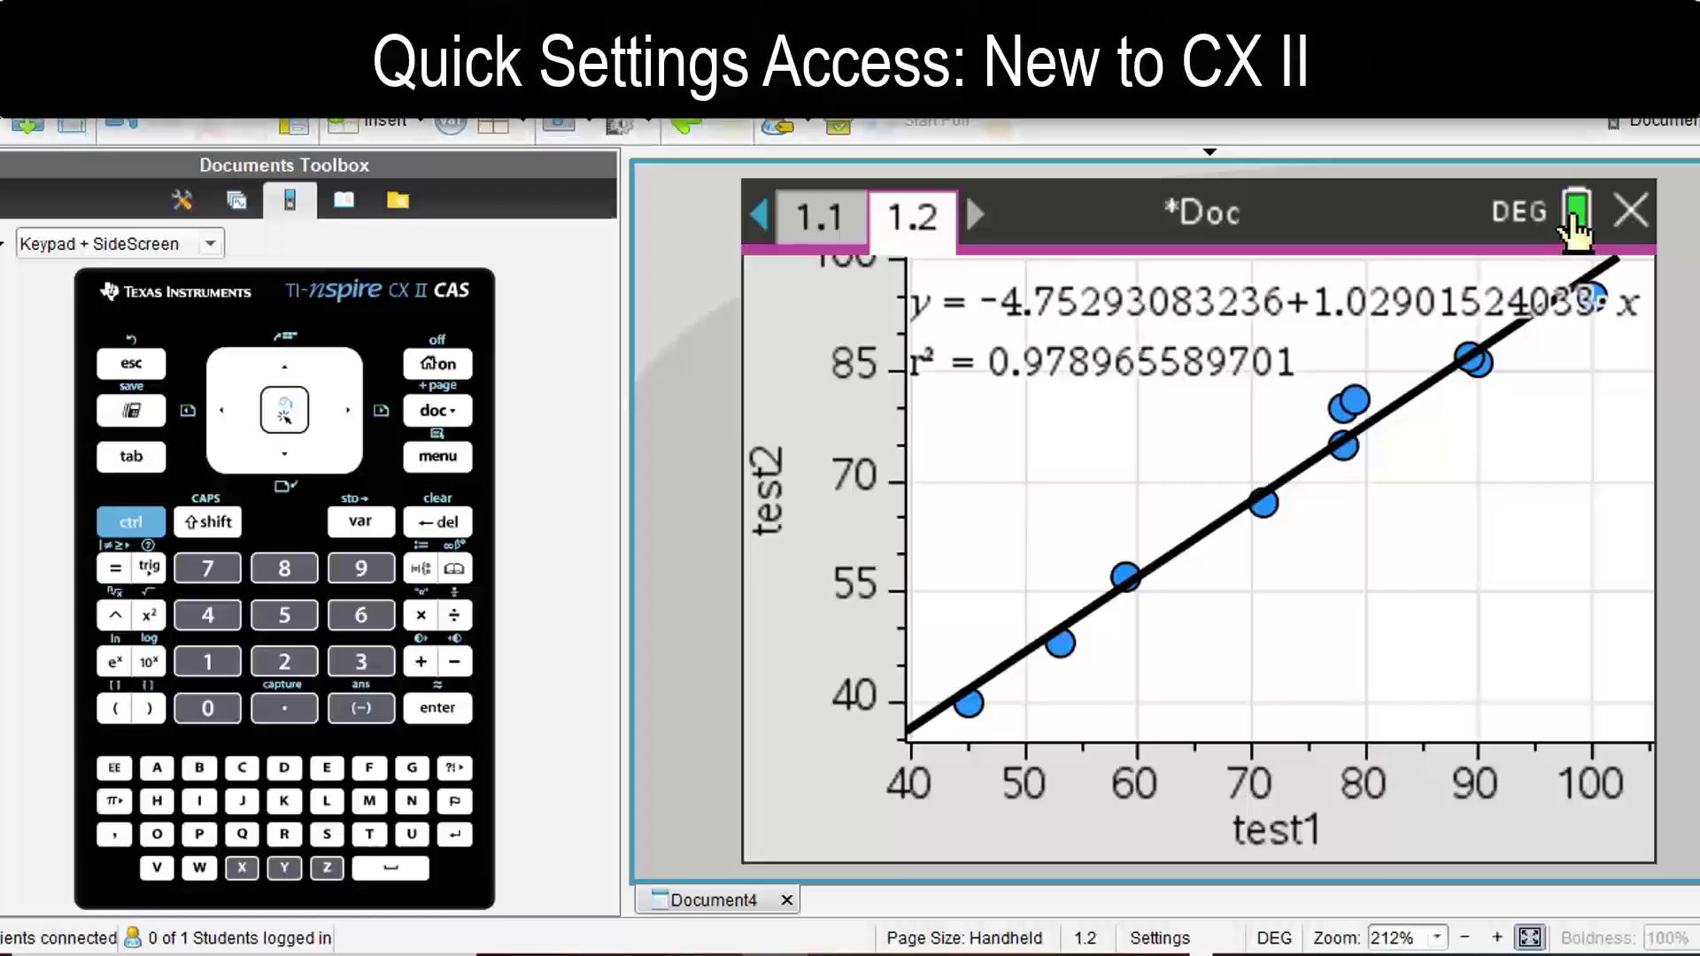
# - Set the document's Display Digits to Float 3, so the fit reads y = −4.75 + 1.03·x, r² = 0.979
pyautogui.click(1575, 217)
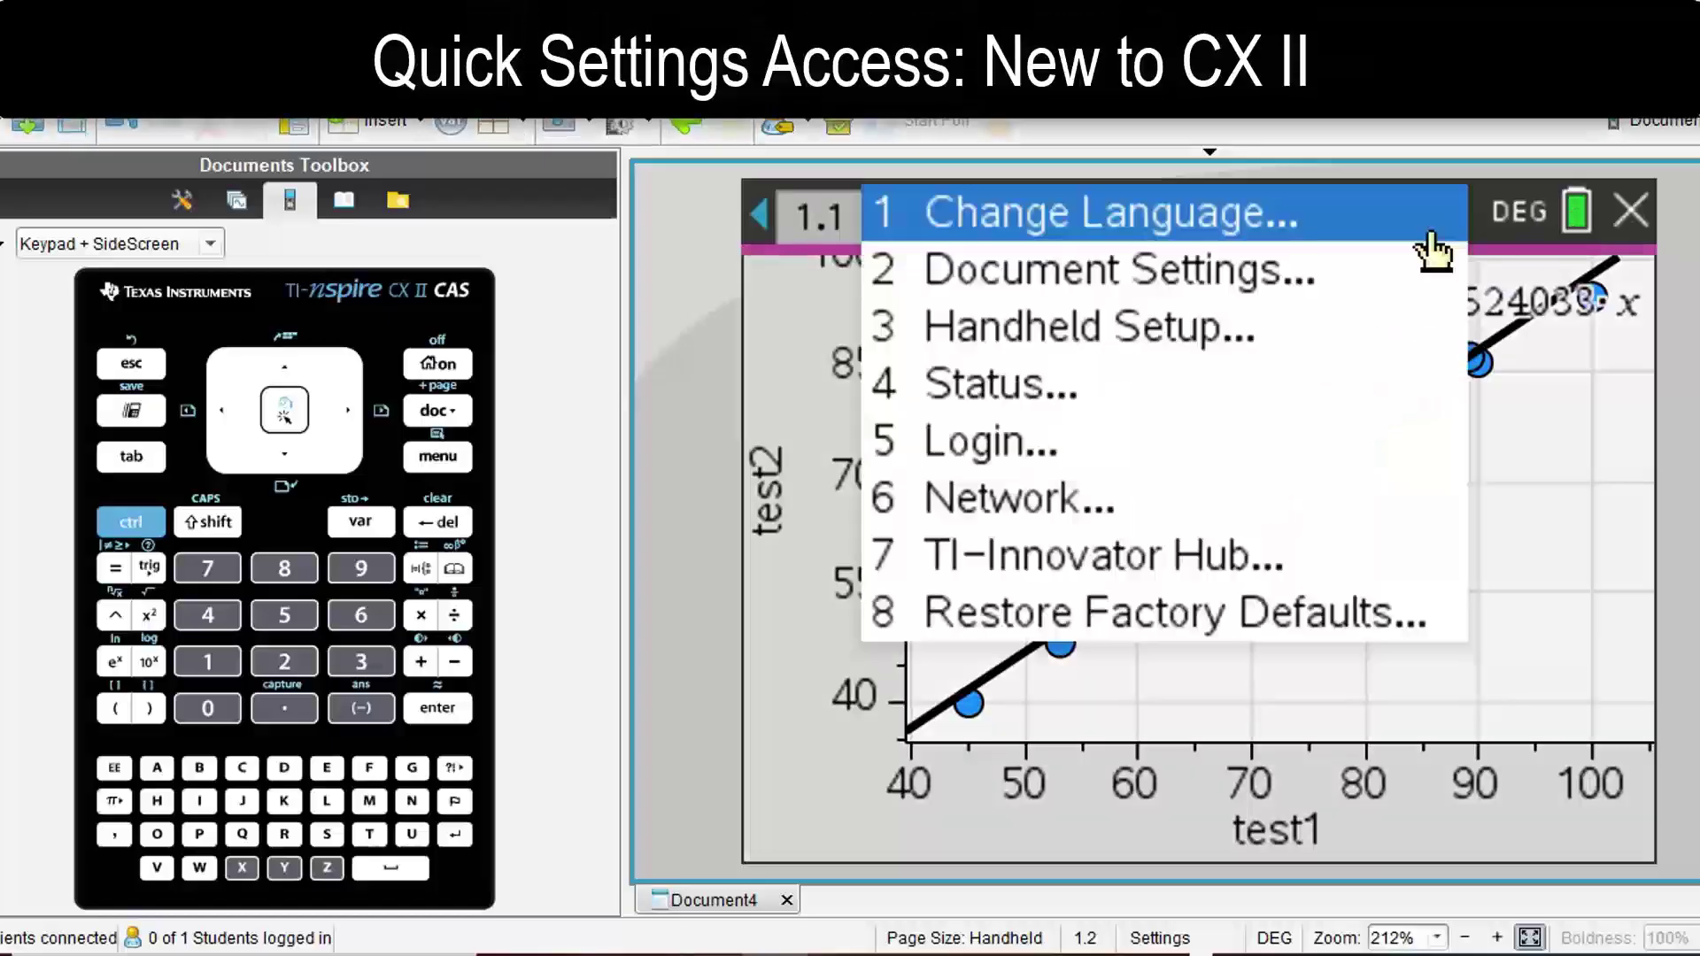
pyautogui.click(1253, 273)
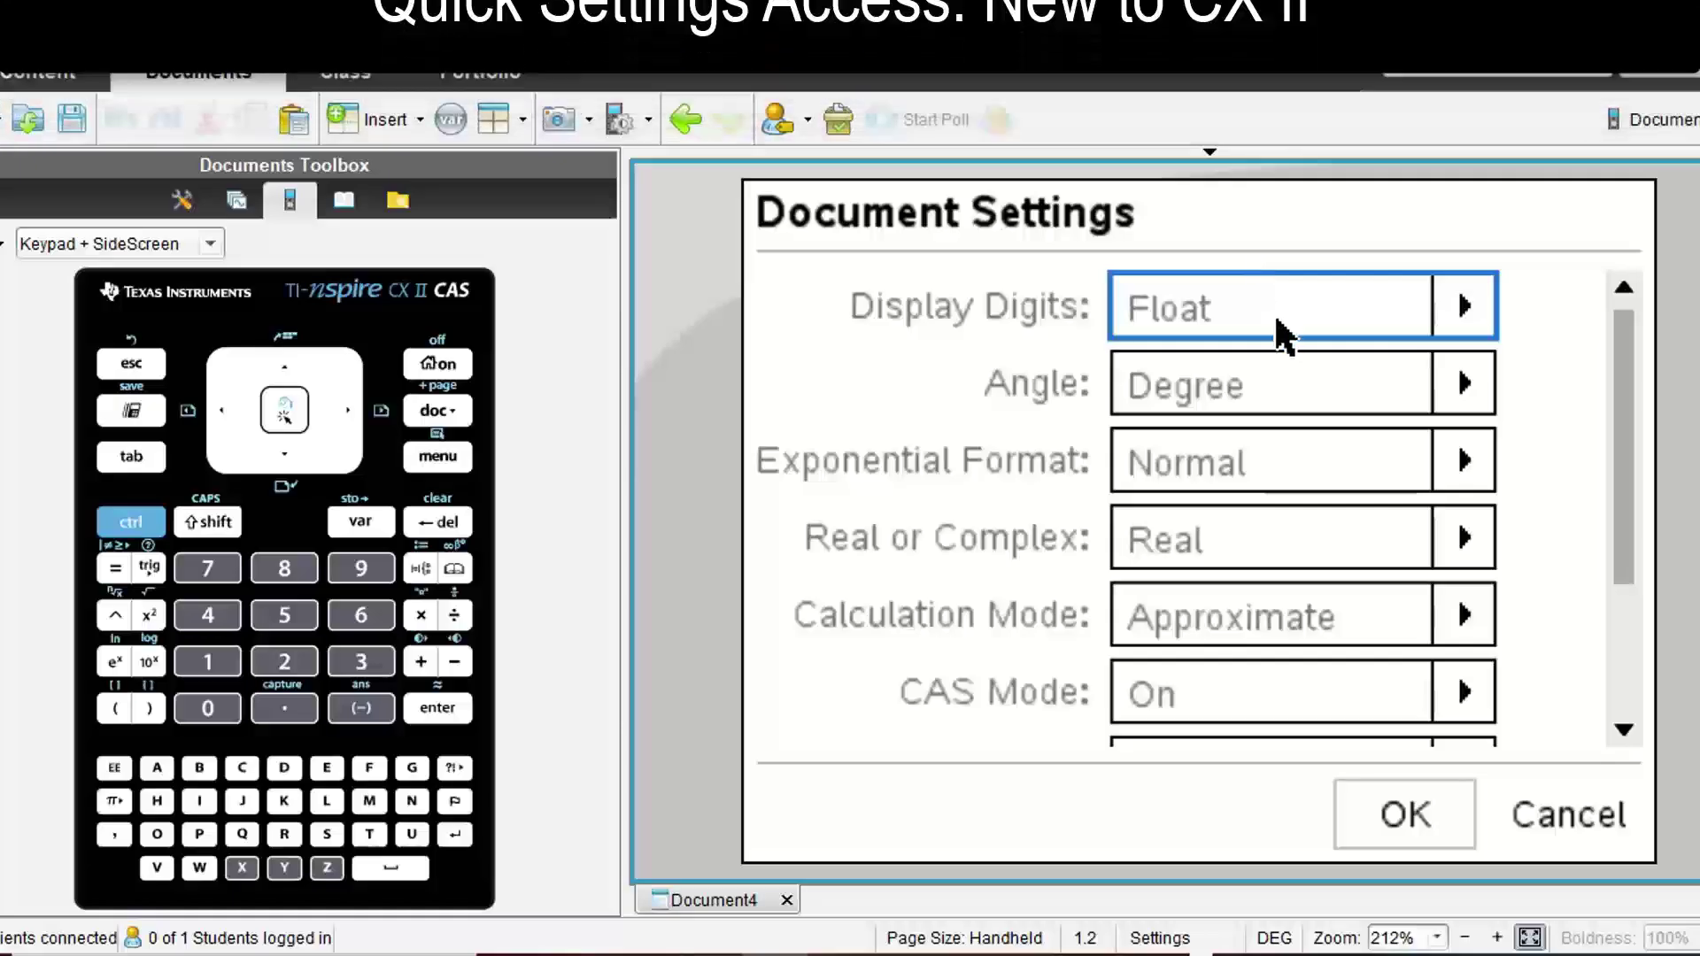
pyautogui.click(1461, 307)
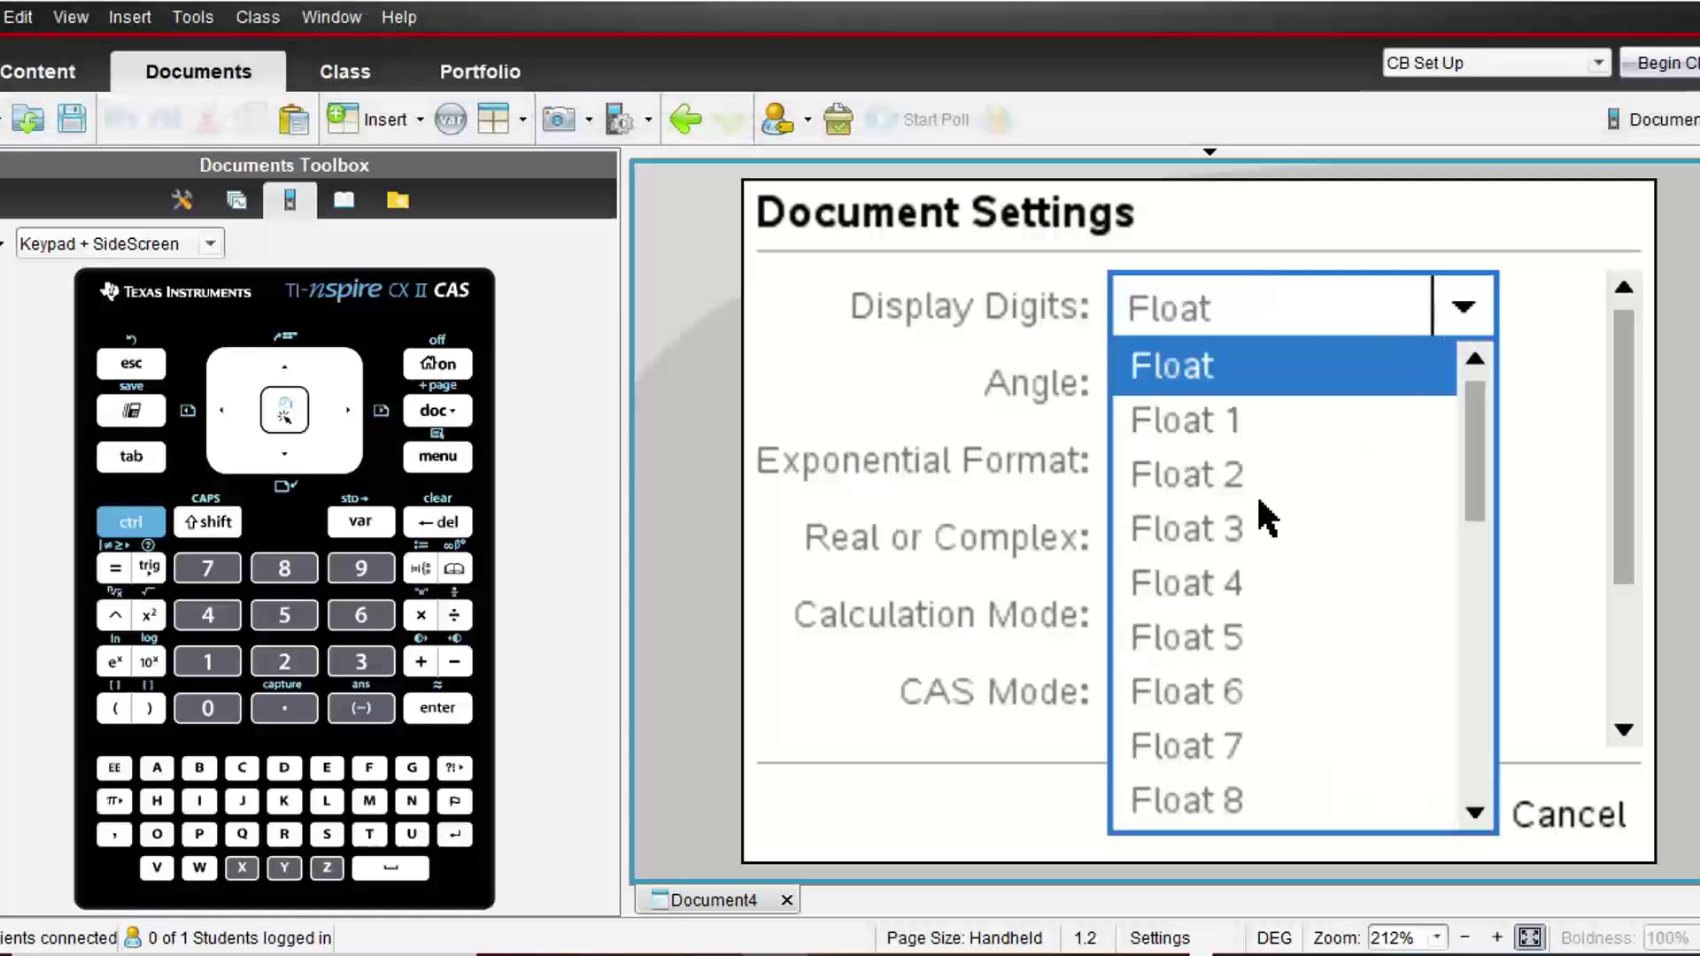
pyautogui.click(1210, 531)
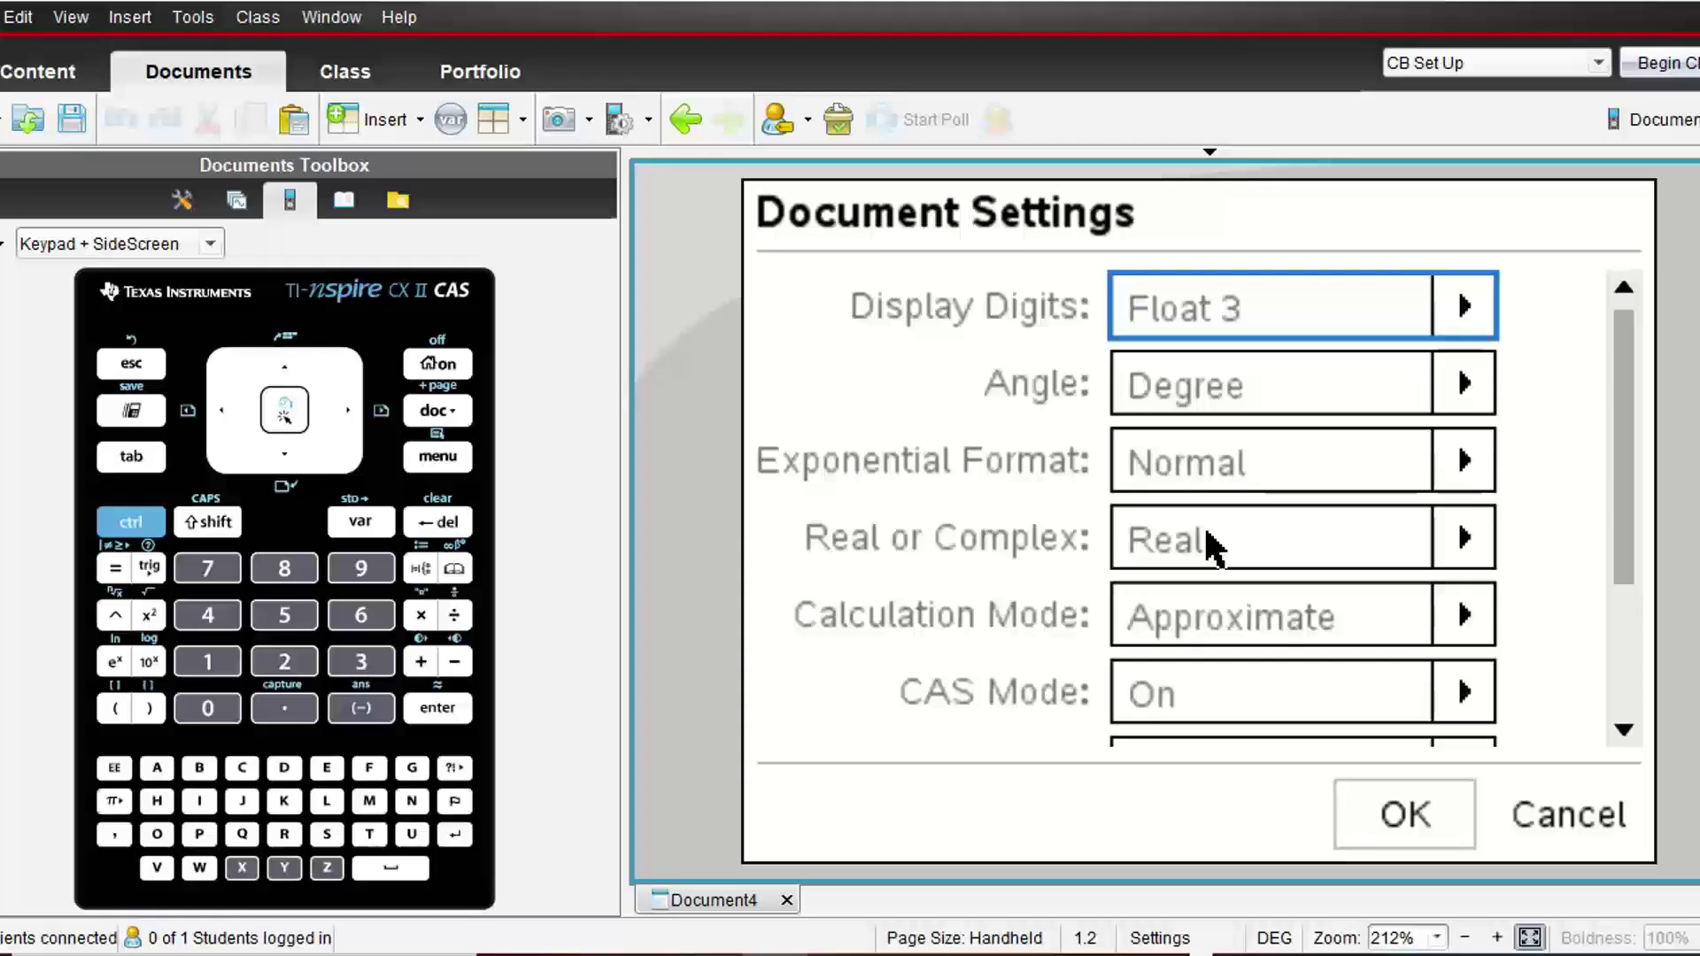
pyautogui.click(1404, 828)
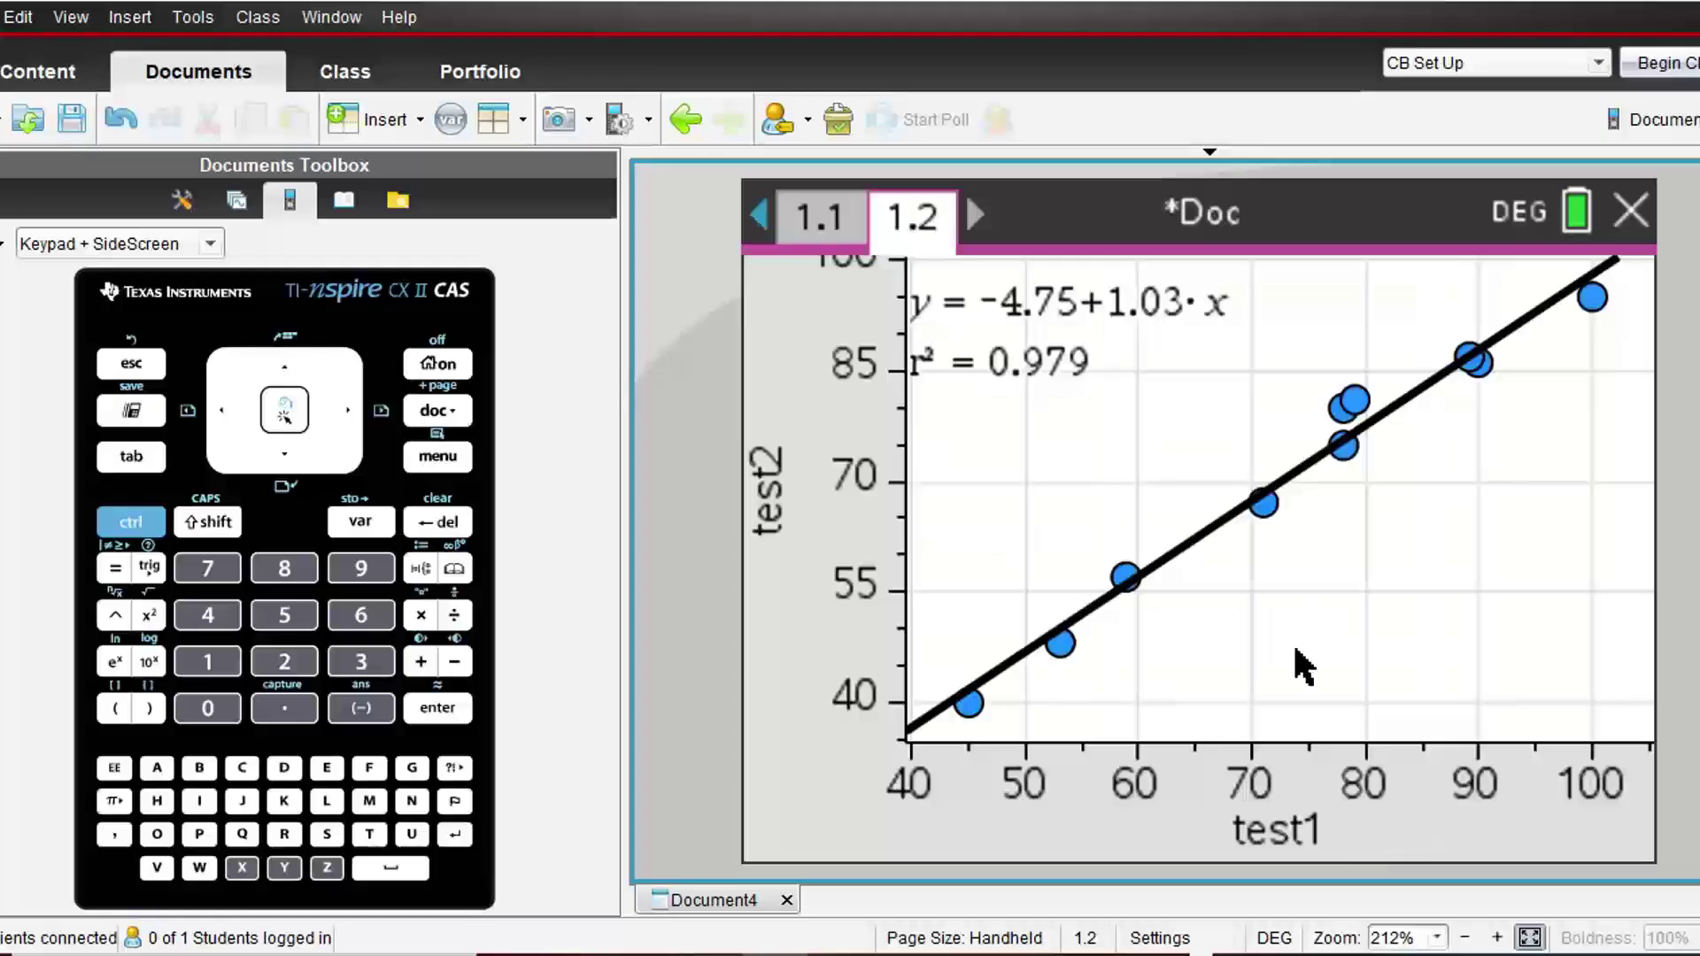
pyautogui.moveTo(1165, 304); pyautogui.dragTo(1268, 297)
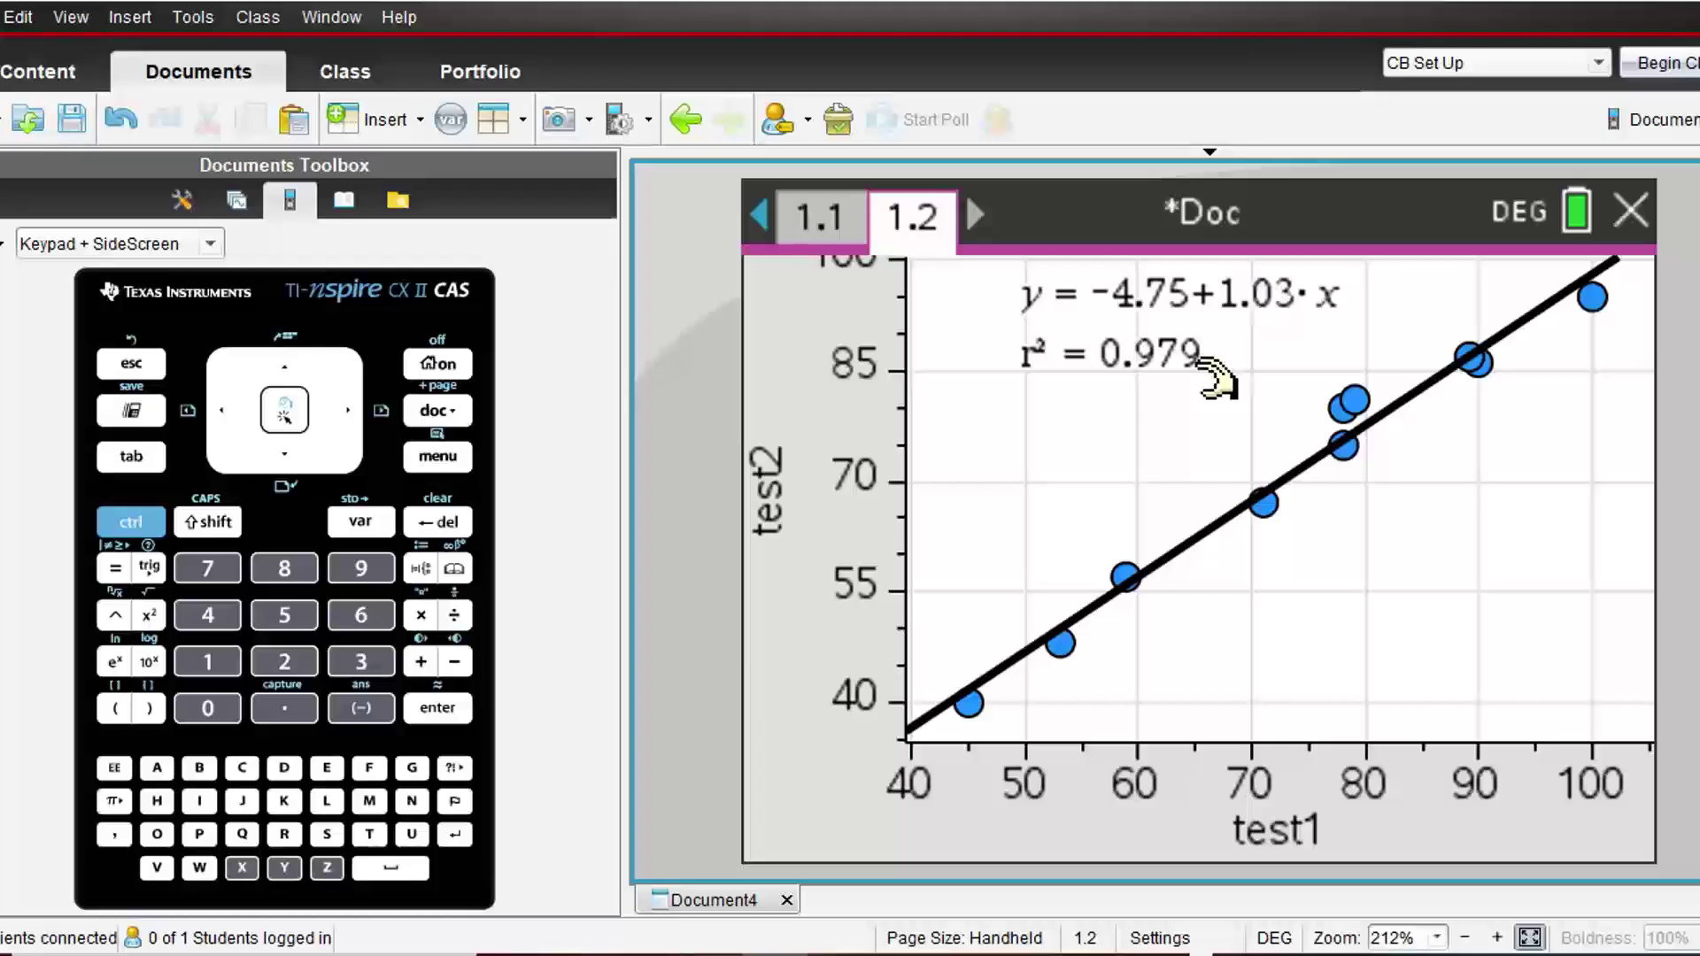
pyautogui.click(457, 455)
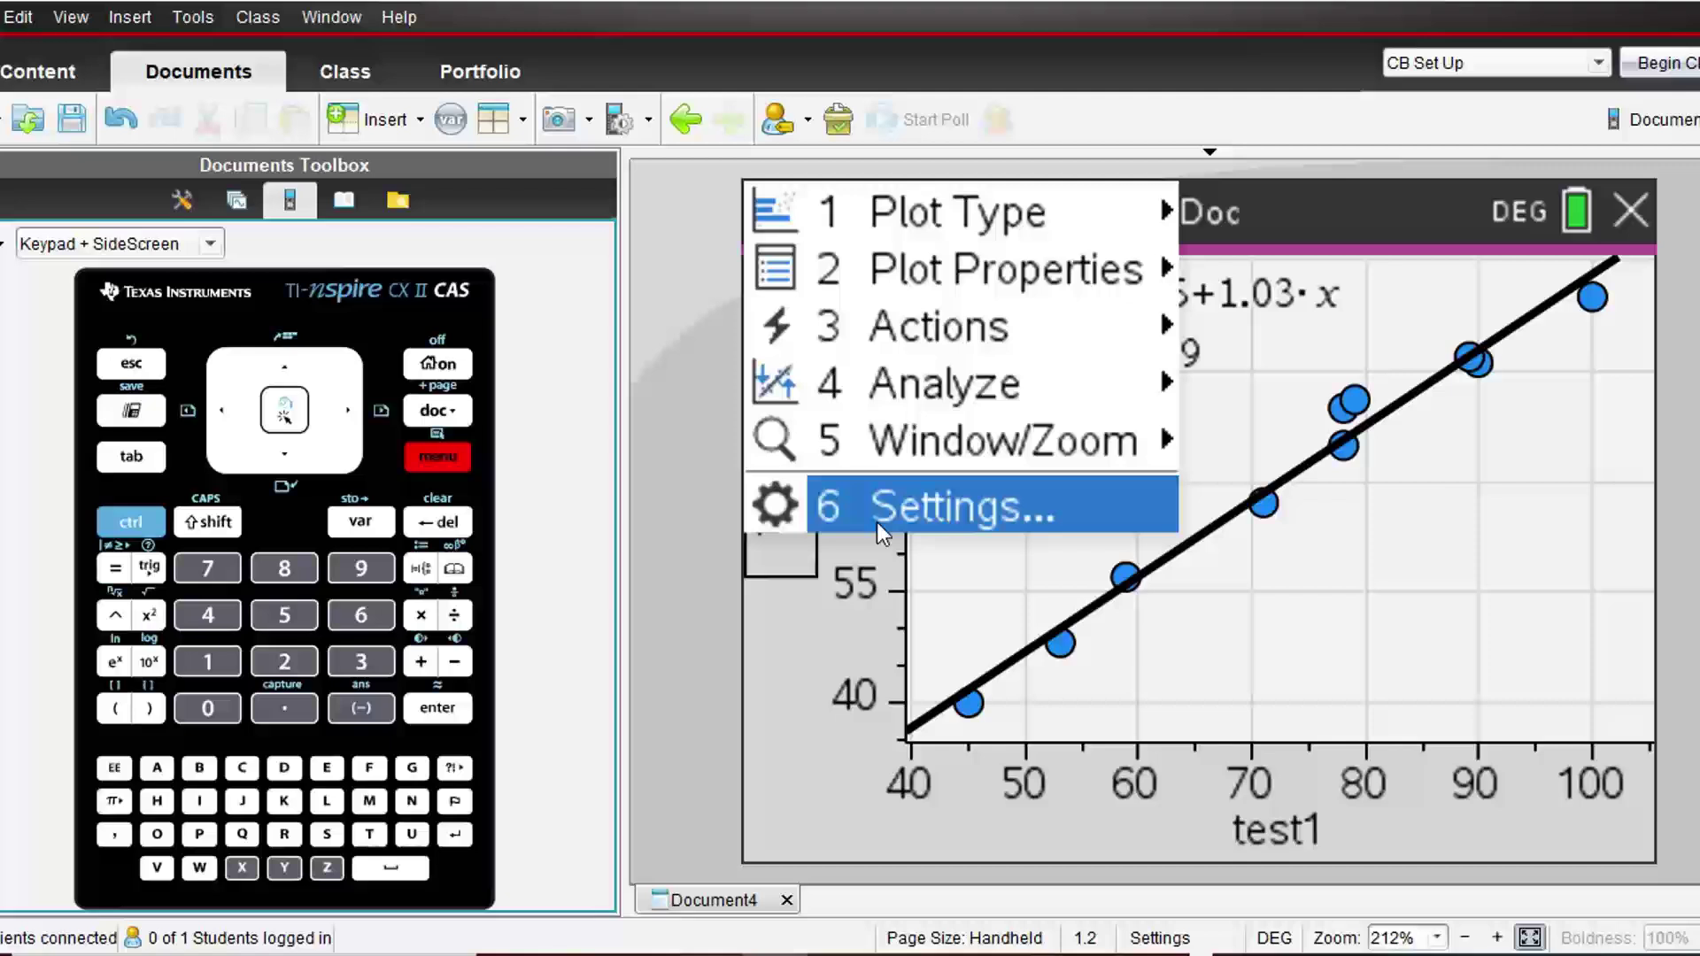
pyautogui.click(923, 511)
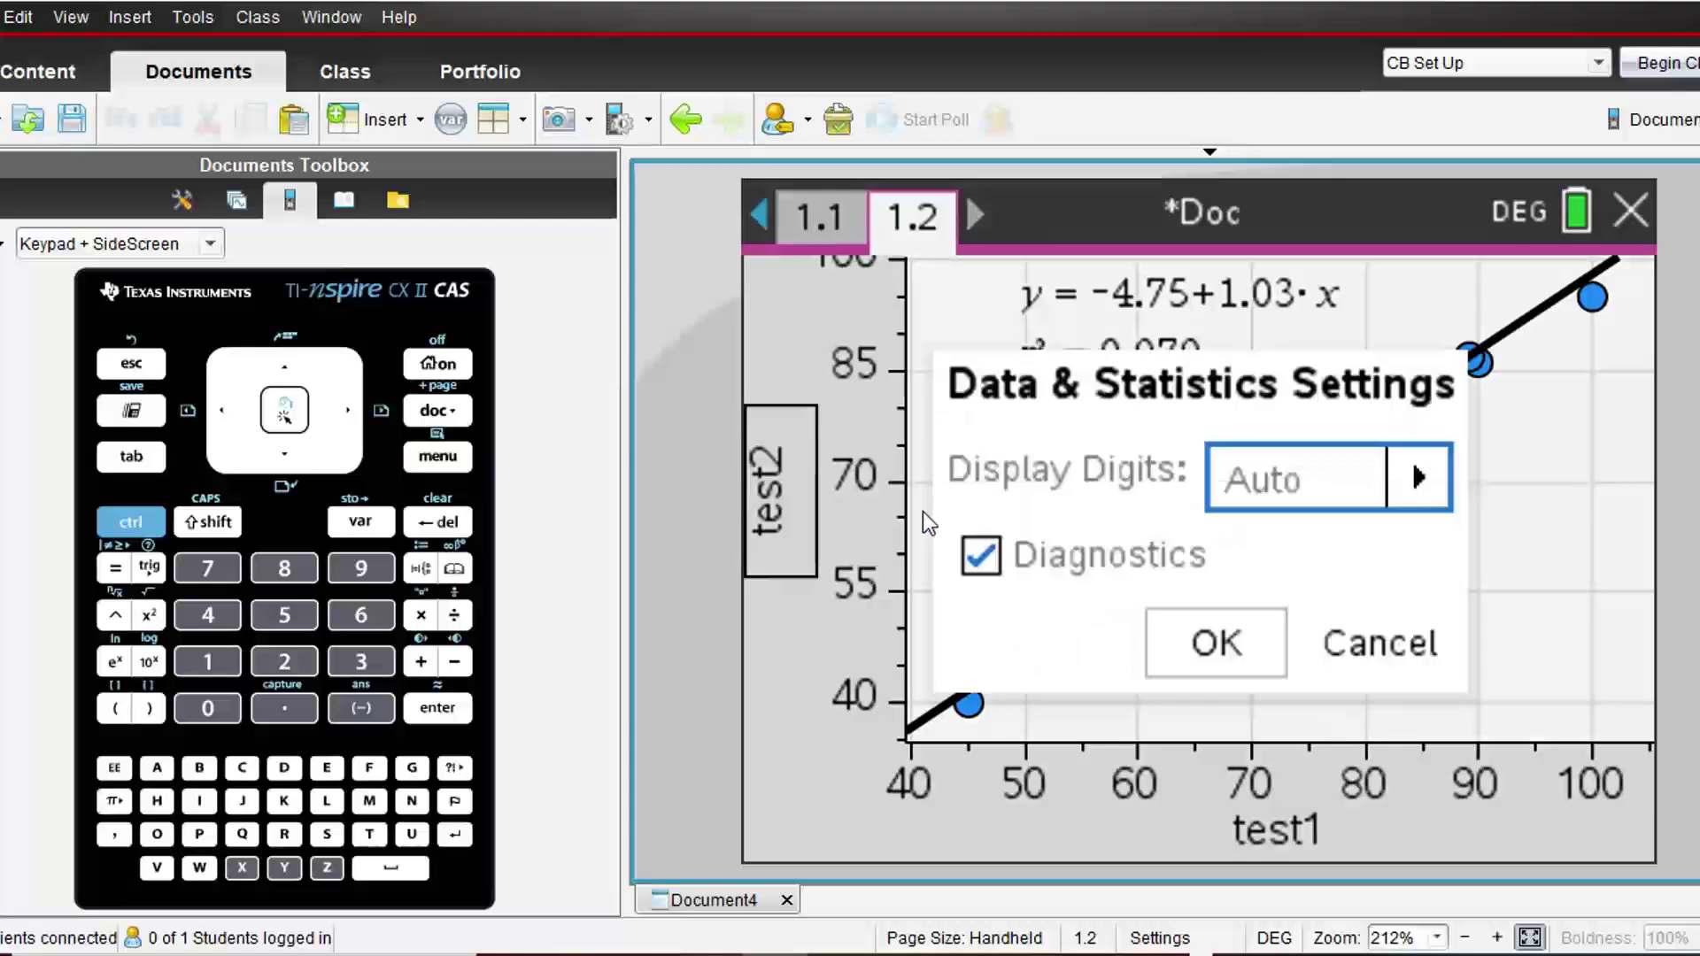
pyautogui.click(981, 558)
pyautogui.click(1204, 645)
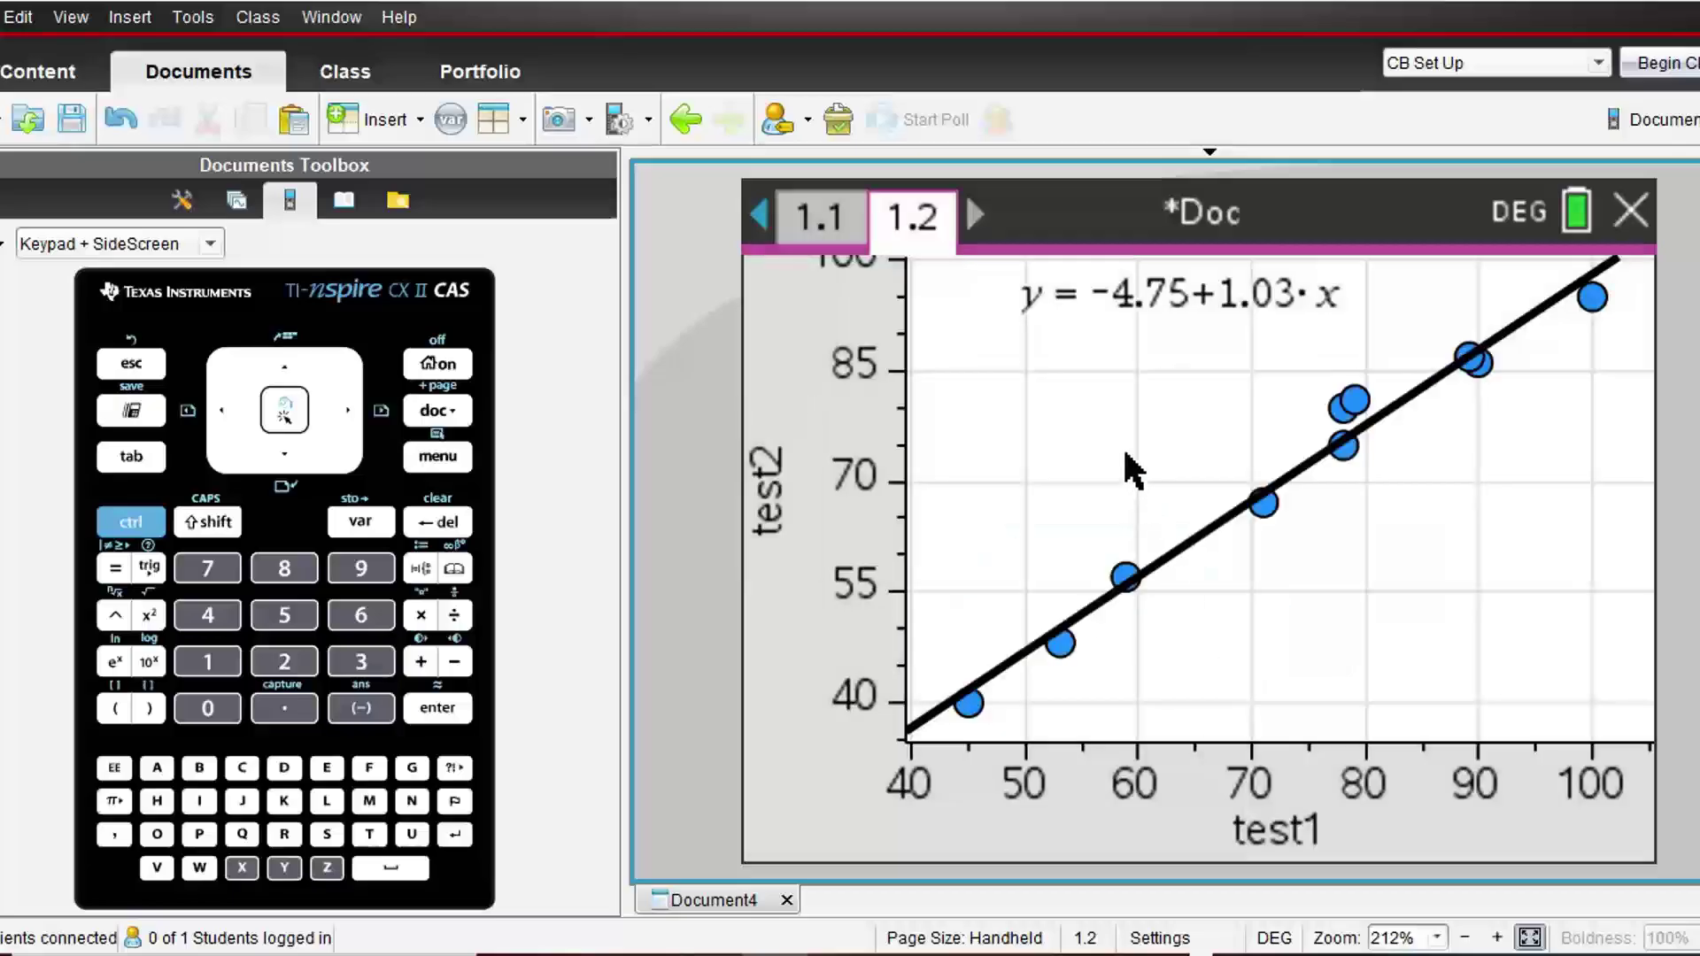
pyautogui.click(437, 457)
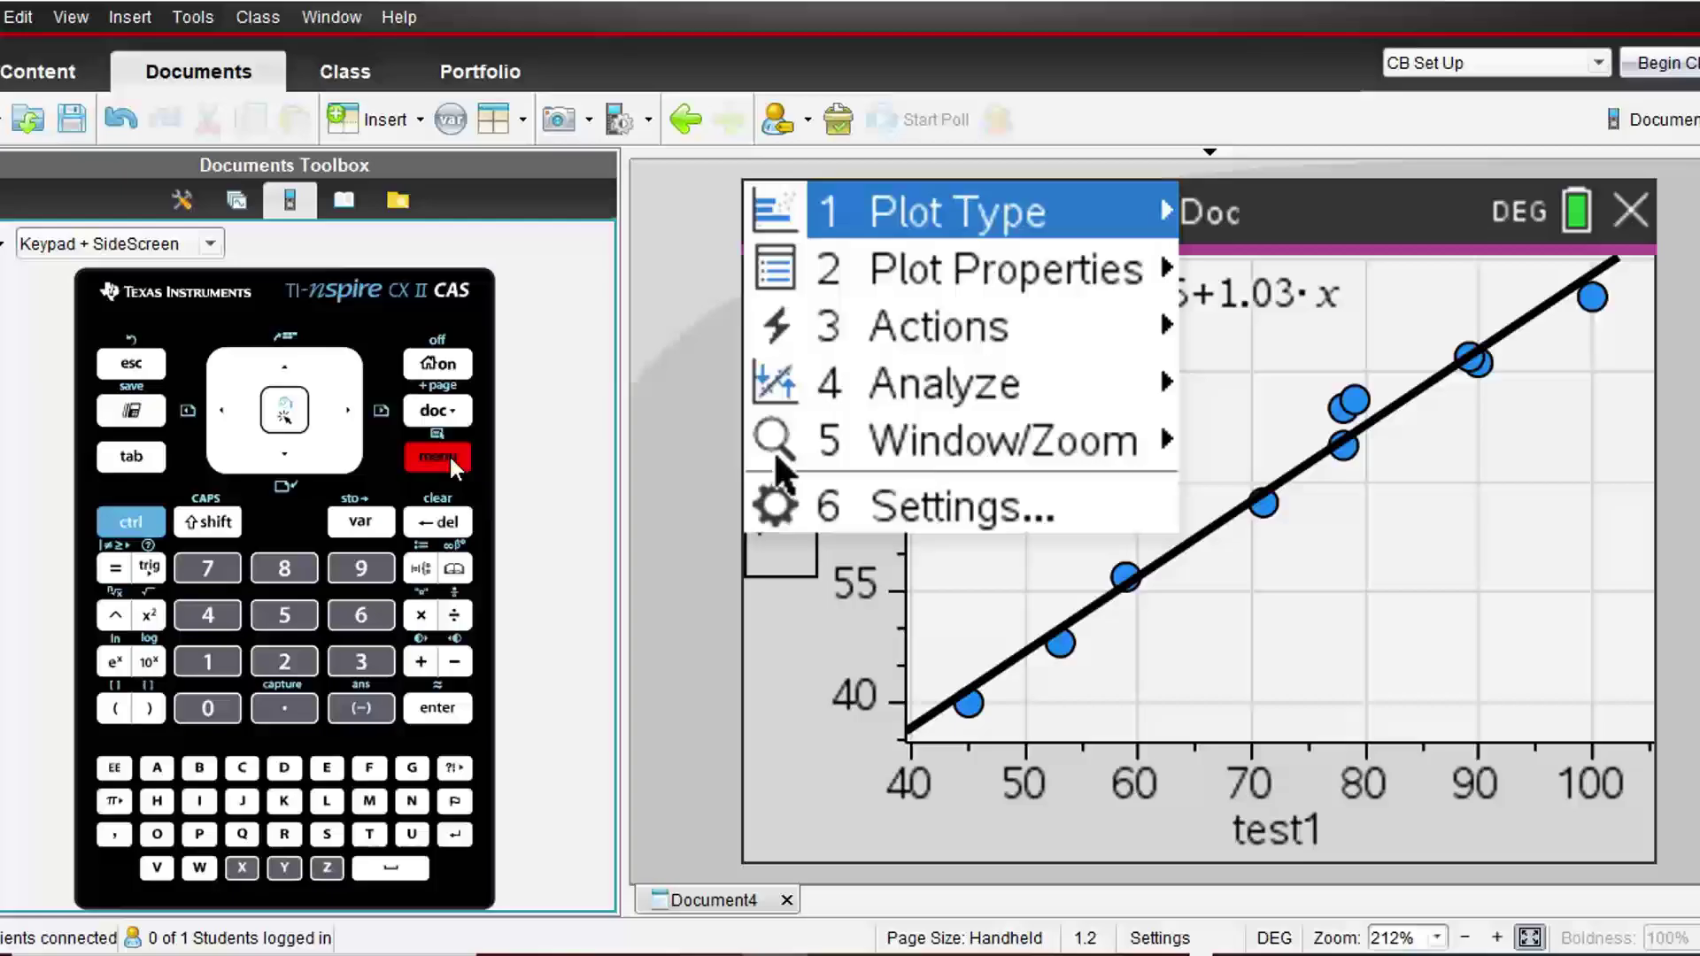
pyautogui.click(937, 518)
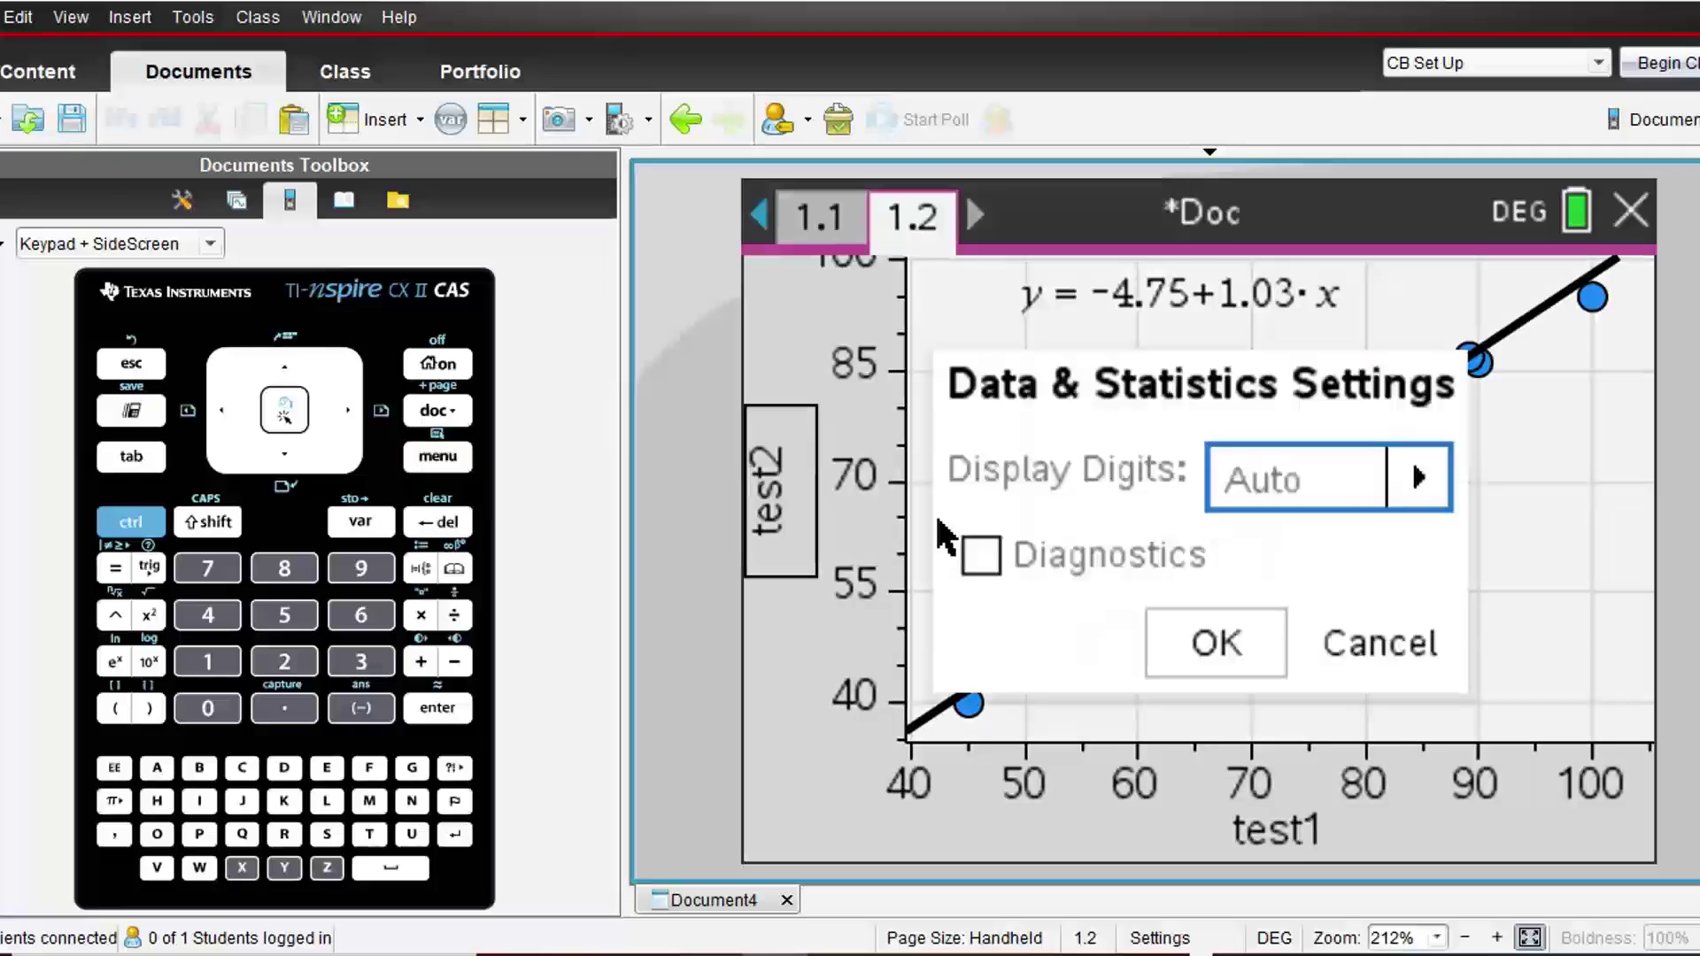
pyautogui.click(980, 556)
pyautogui.click(1213, 645)
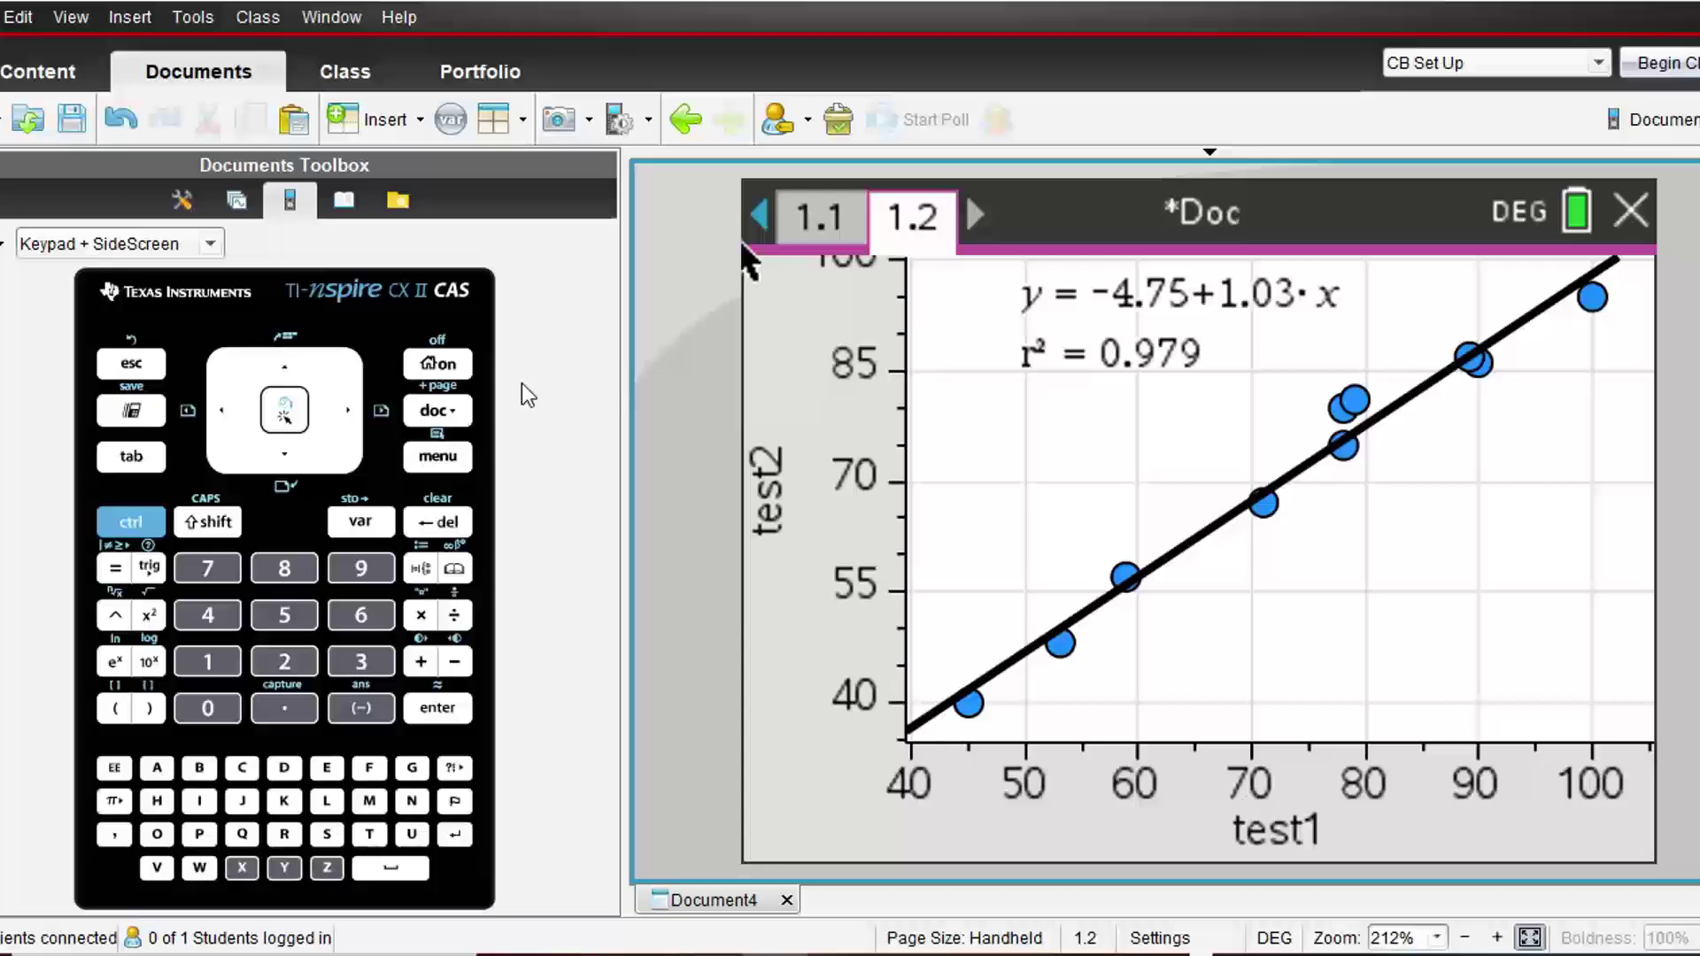
# - Insert Calculator page 1.3 and navigate its menu to Statistics > Stat Calculations
pyautogui.click(121, 527)
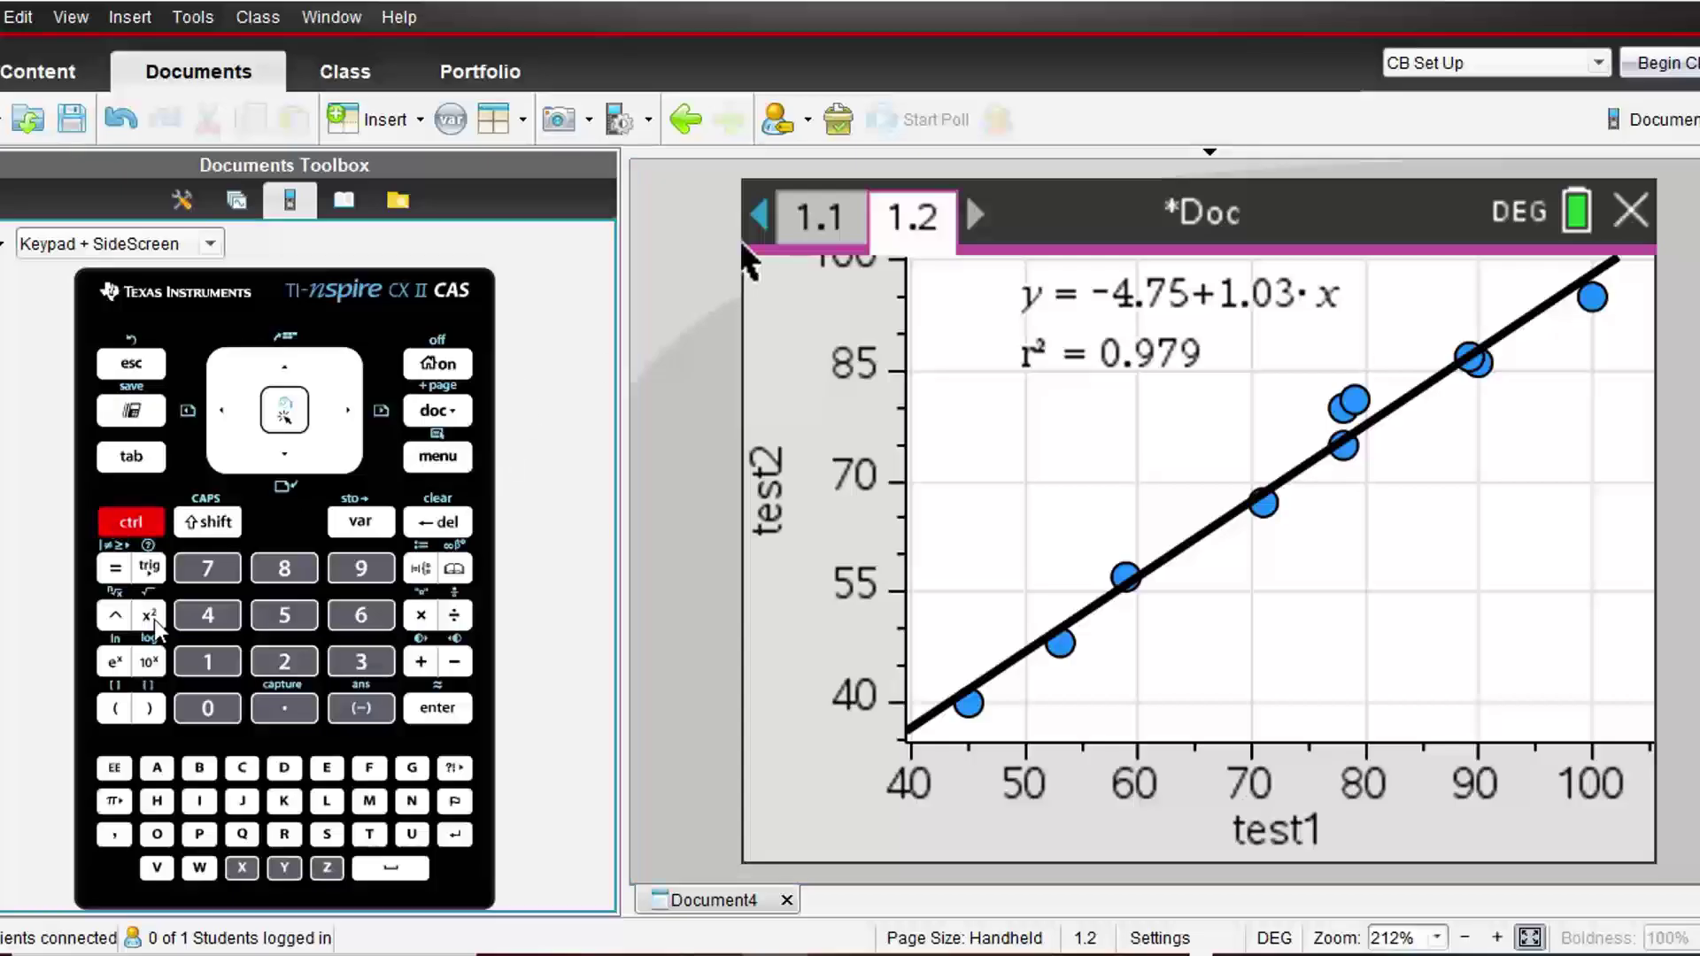
pyautogui.click(201, 803)
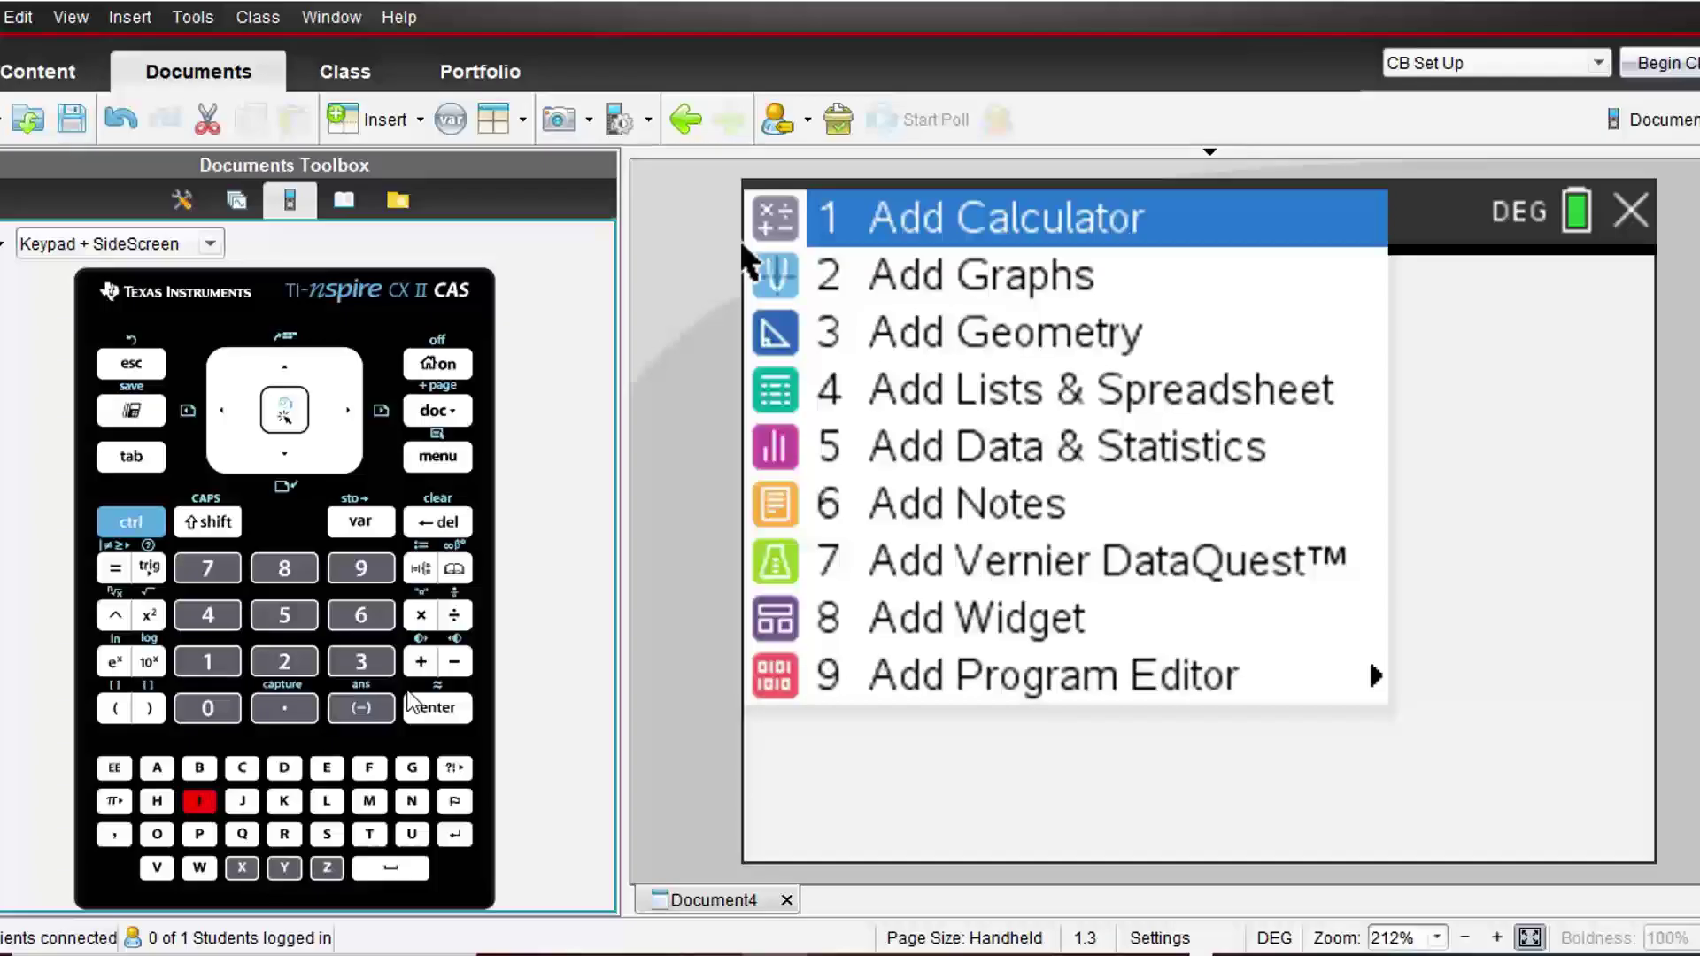
pyautogui.click(985, 226)
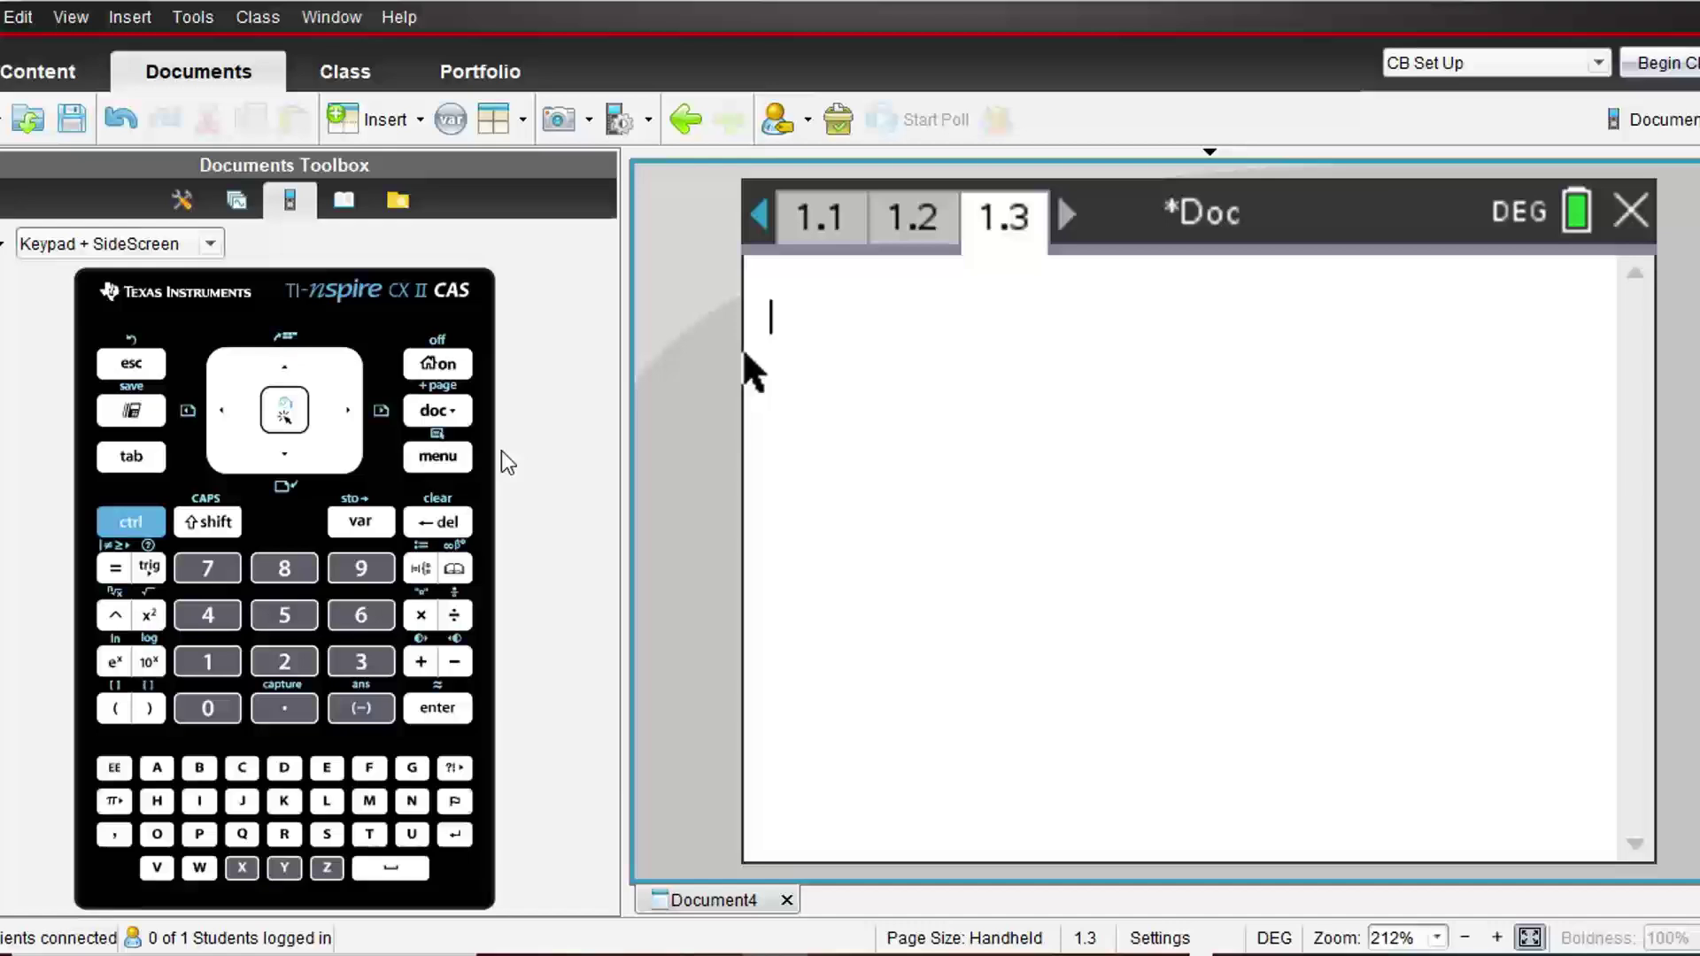
pyautogui.click(437, 457)
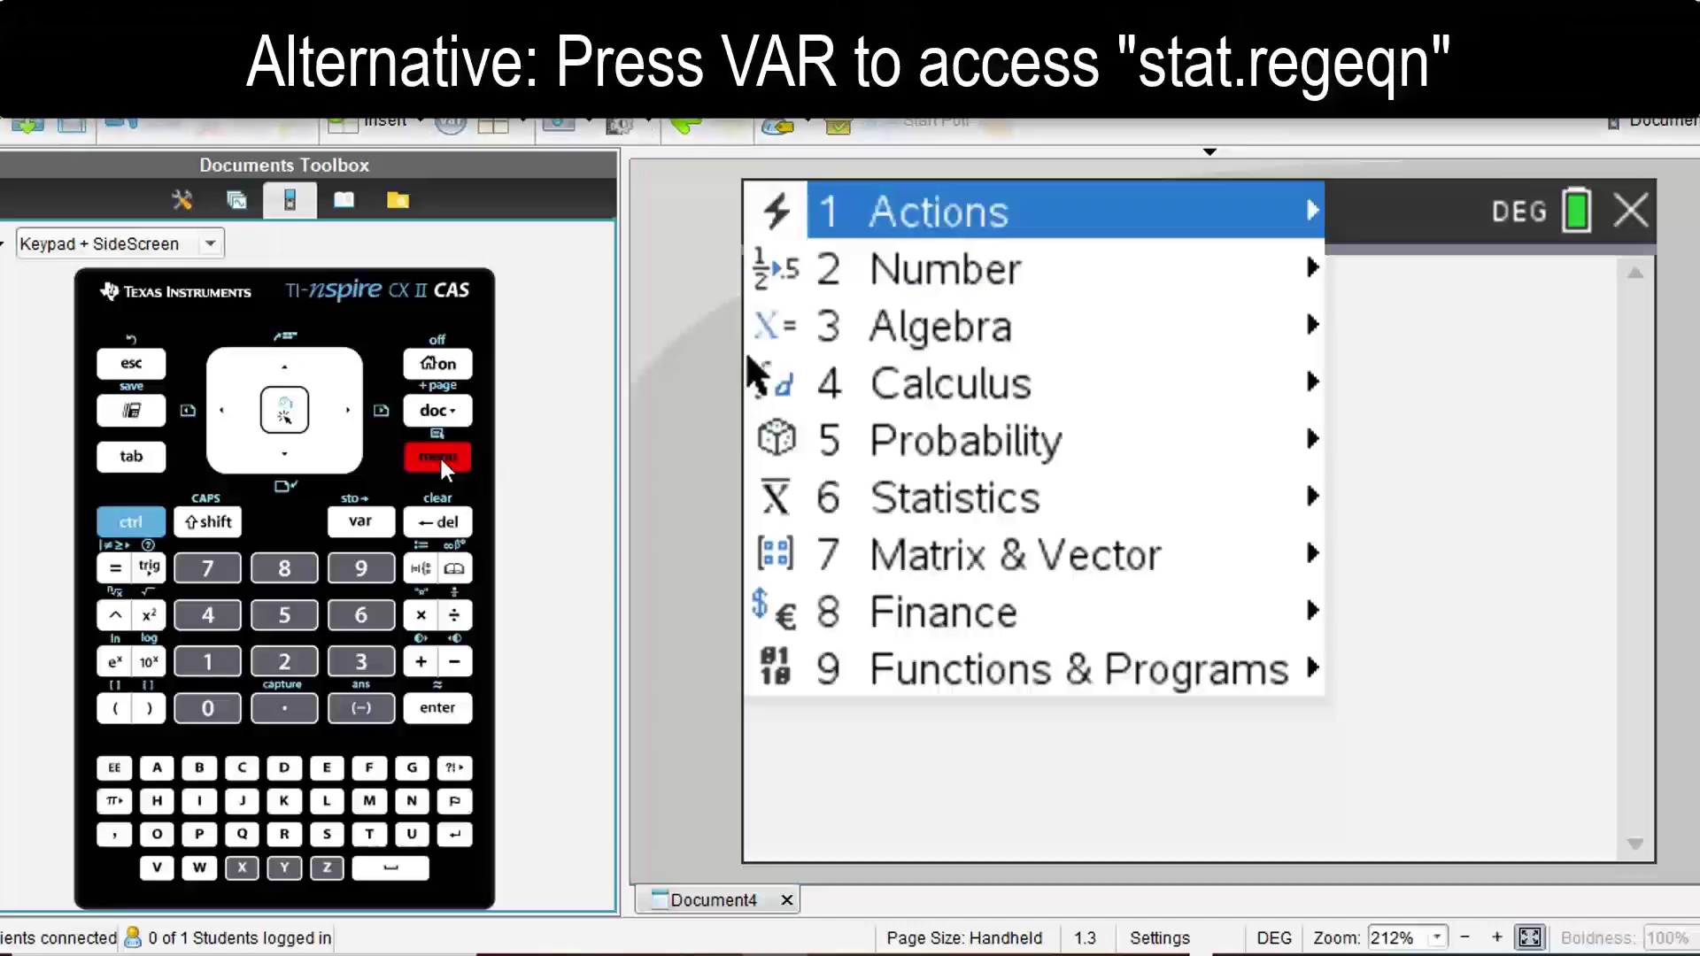
pyautogui.click(965, 497)
pyautogui.click(1305, 496)
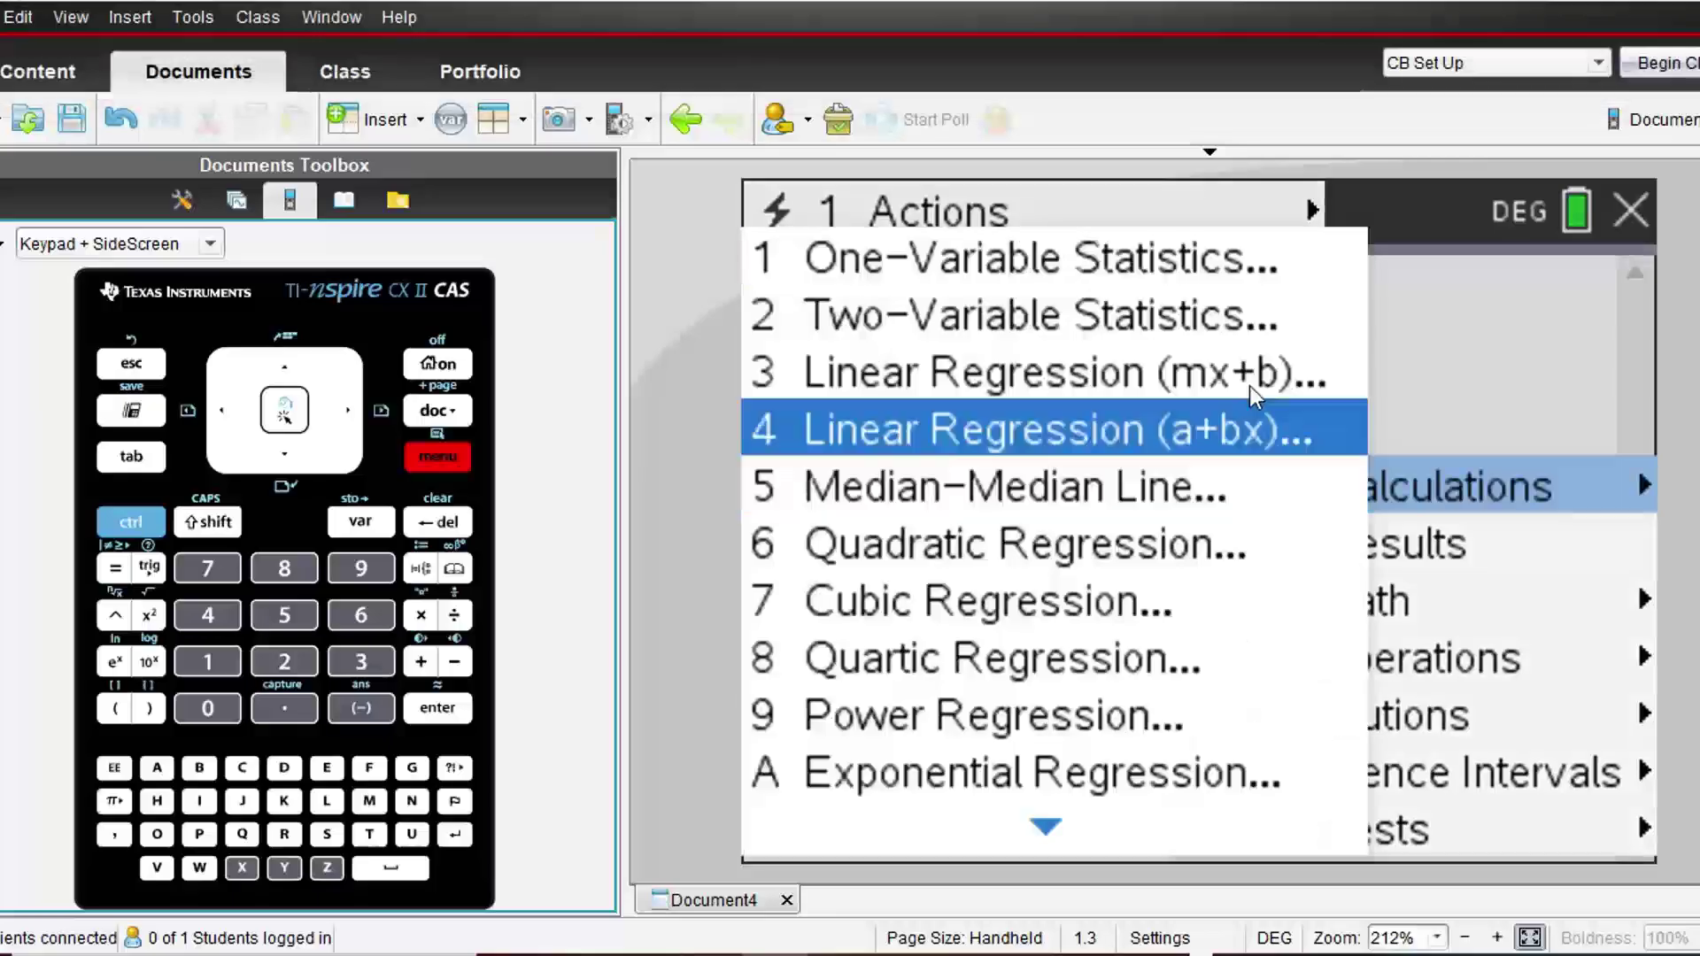
# - Run Linear Regression (a+bx) with X List test1 and Y List test2, giving a = −4.75, b = 1.03, r = 0.989
pyautogui.click(1224, 432)
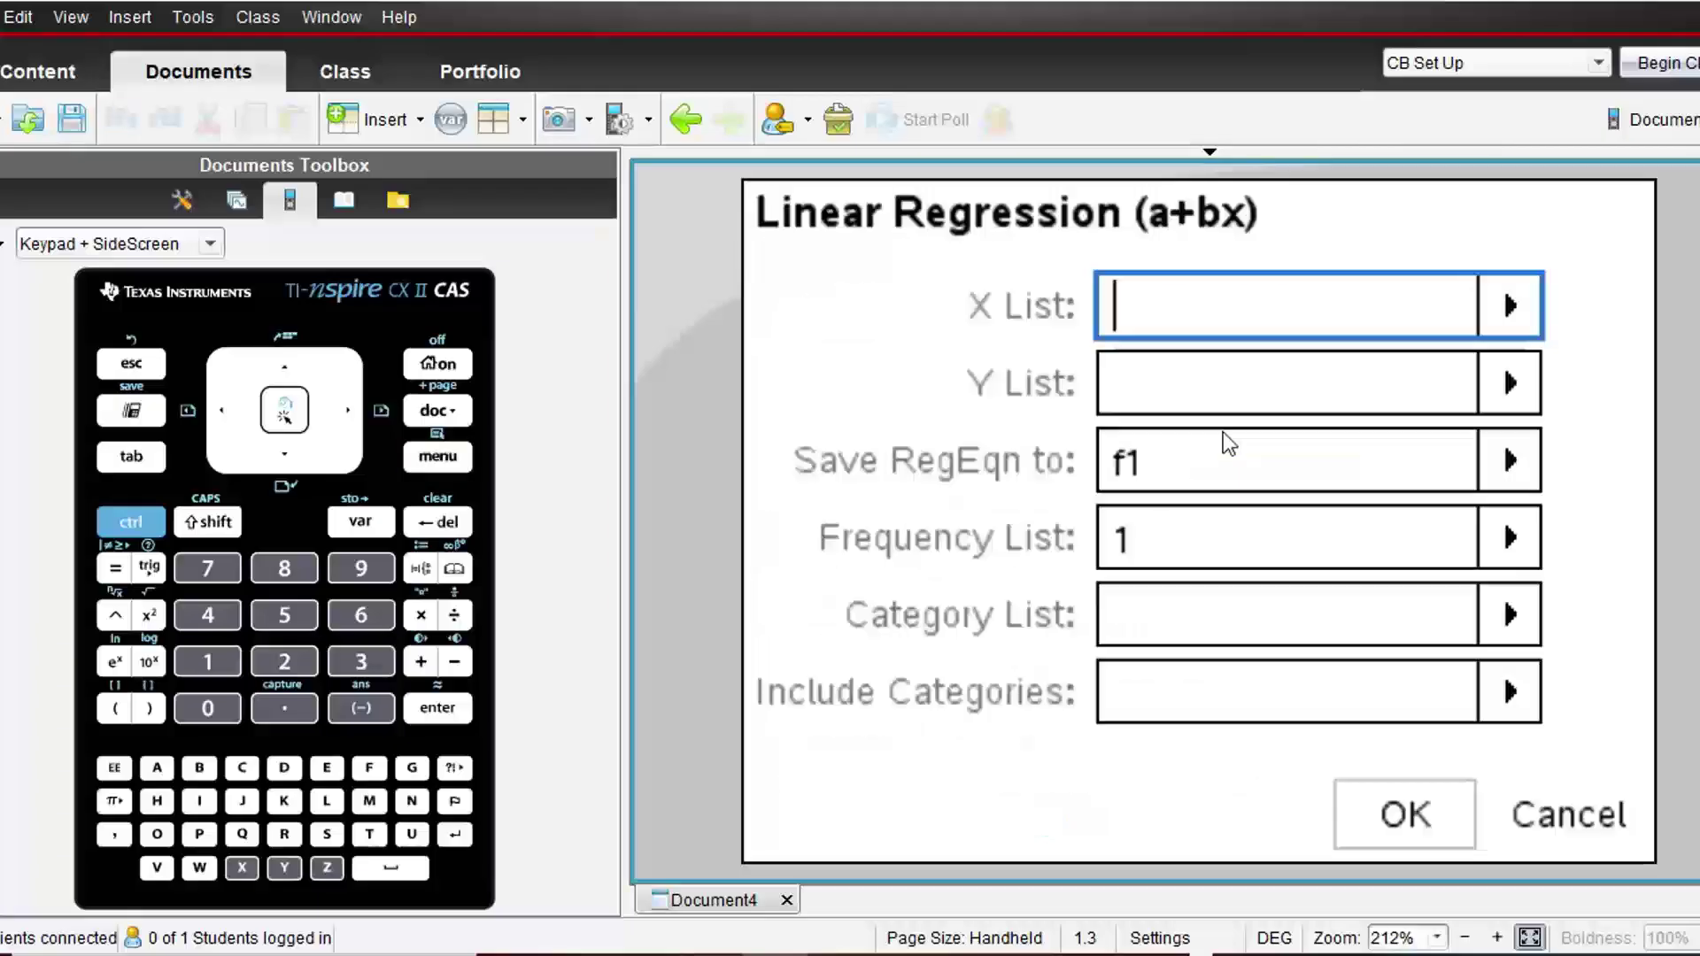
pyautogui.click(1512, 311)
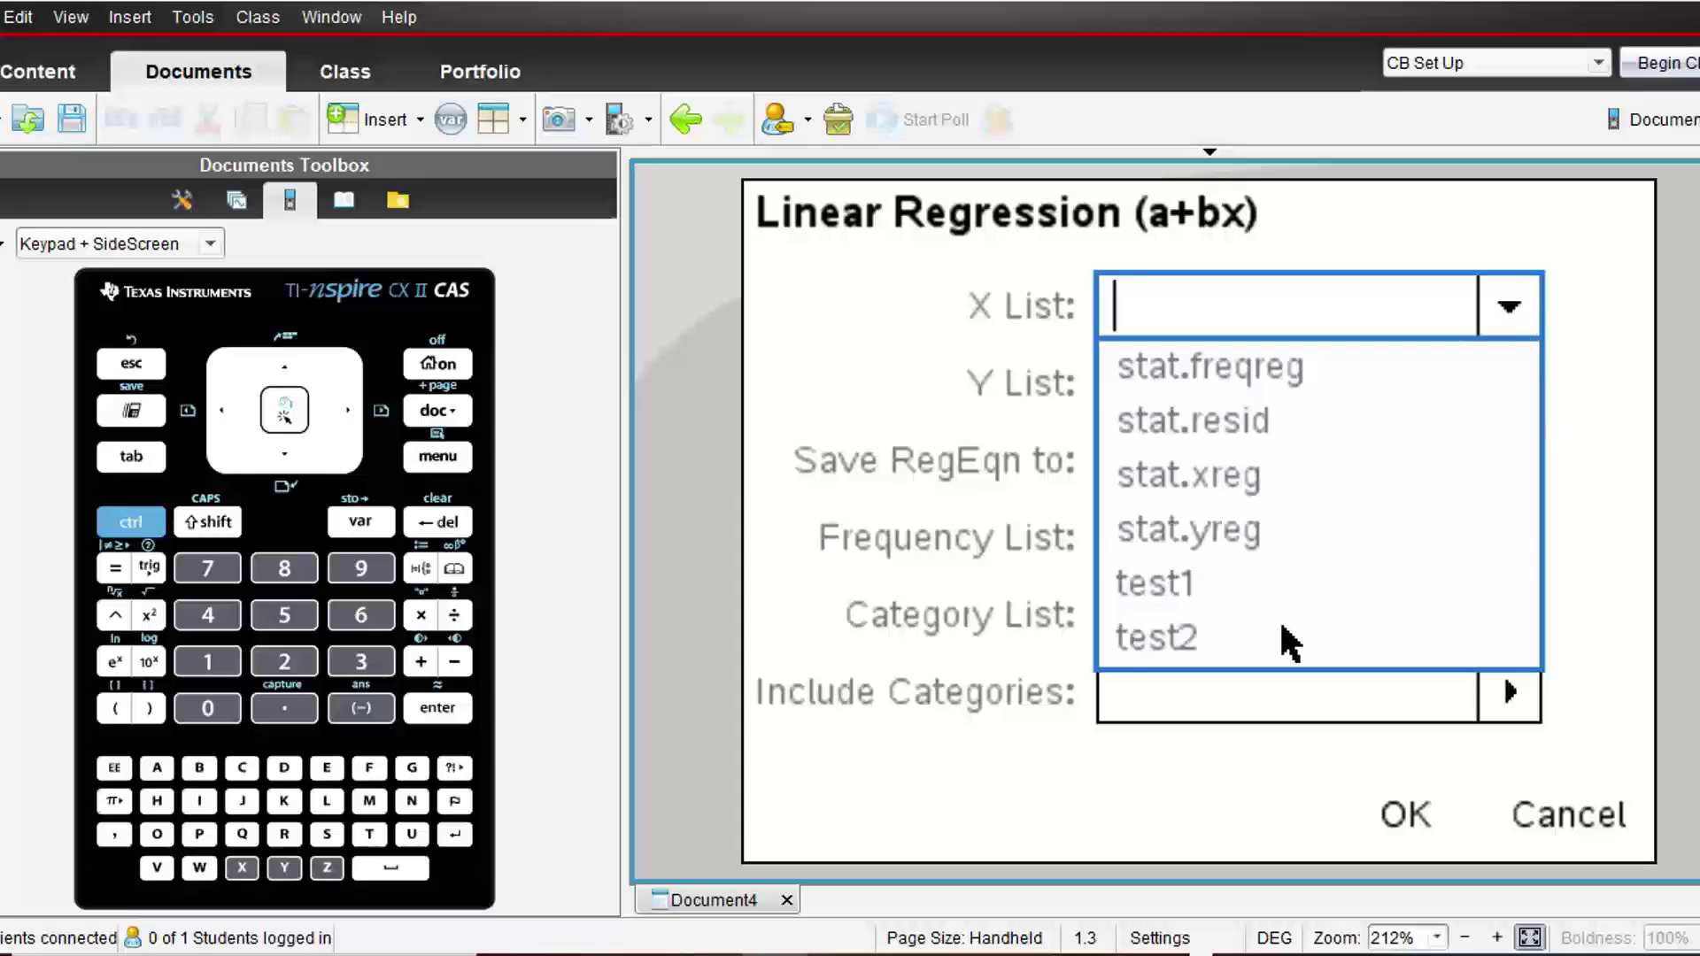
pyautogui.click(1182, 596)
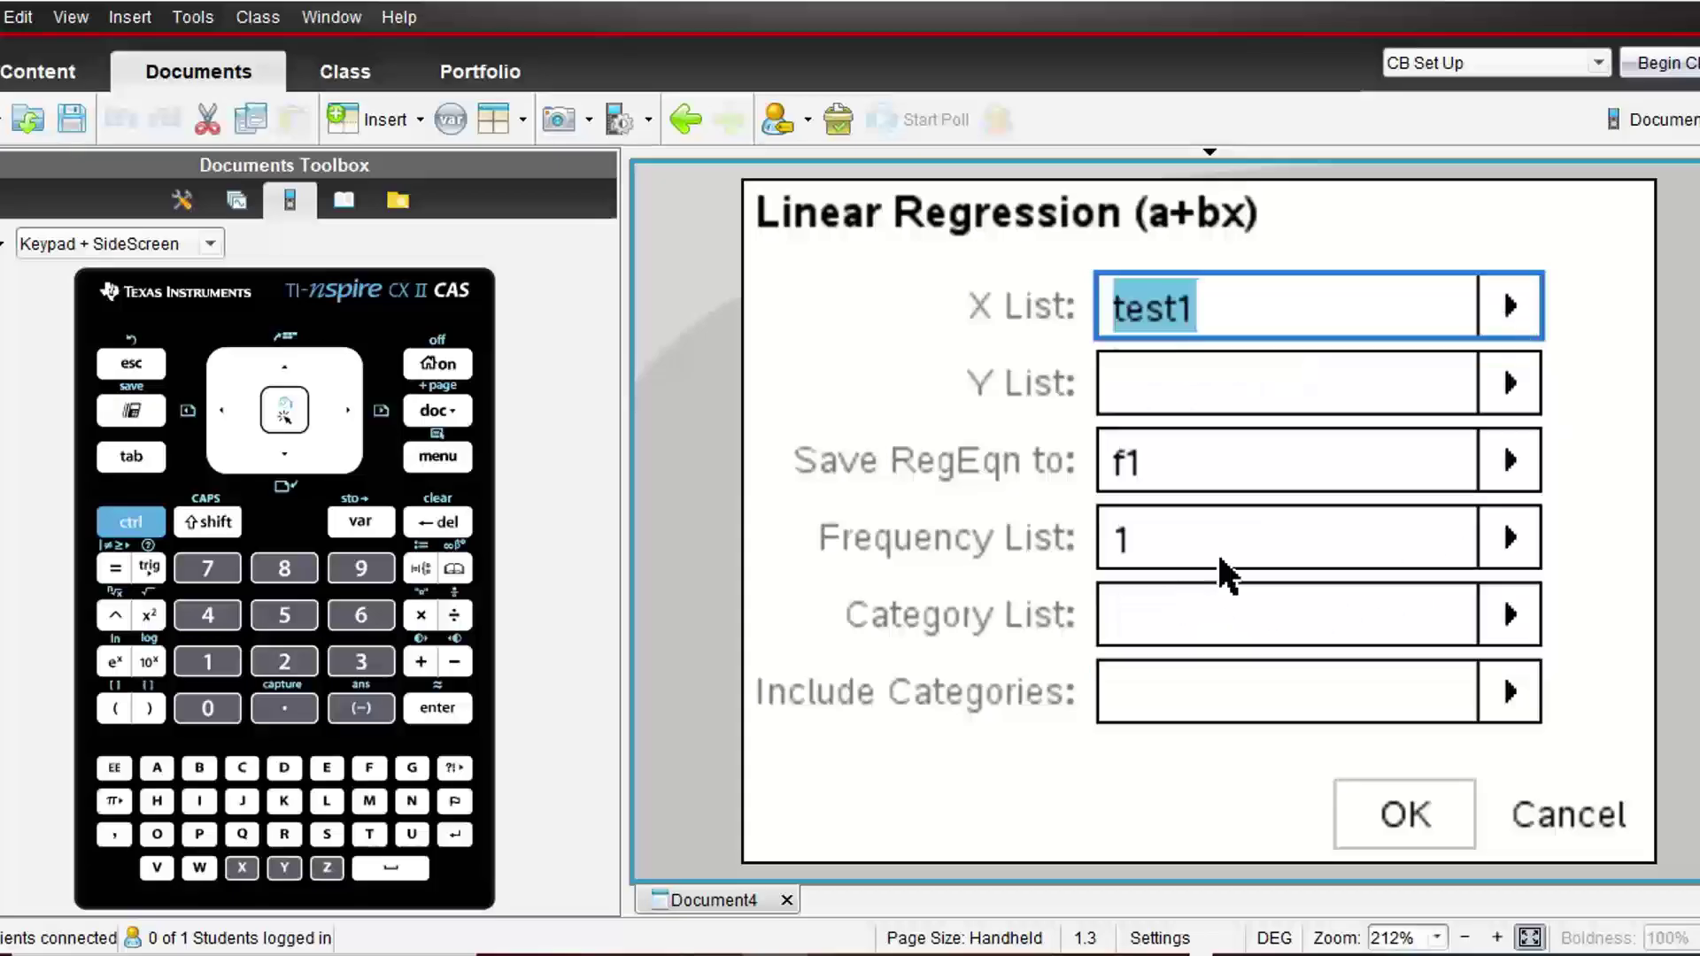
pyautogui.click(1510, 385)
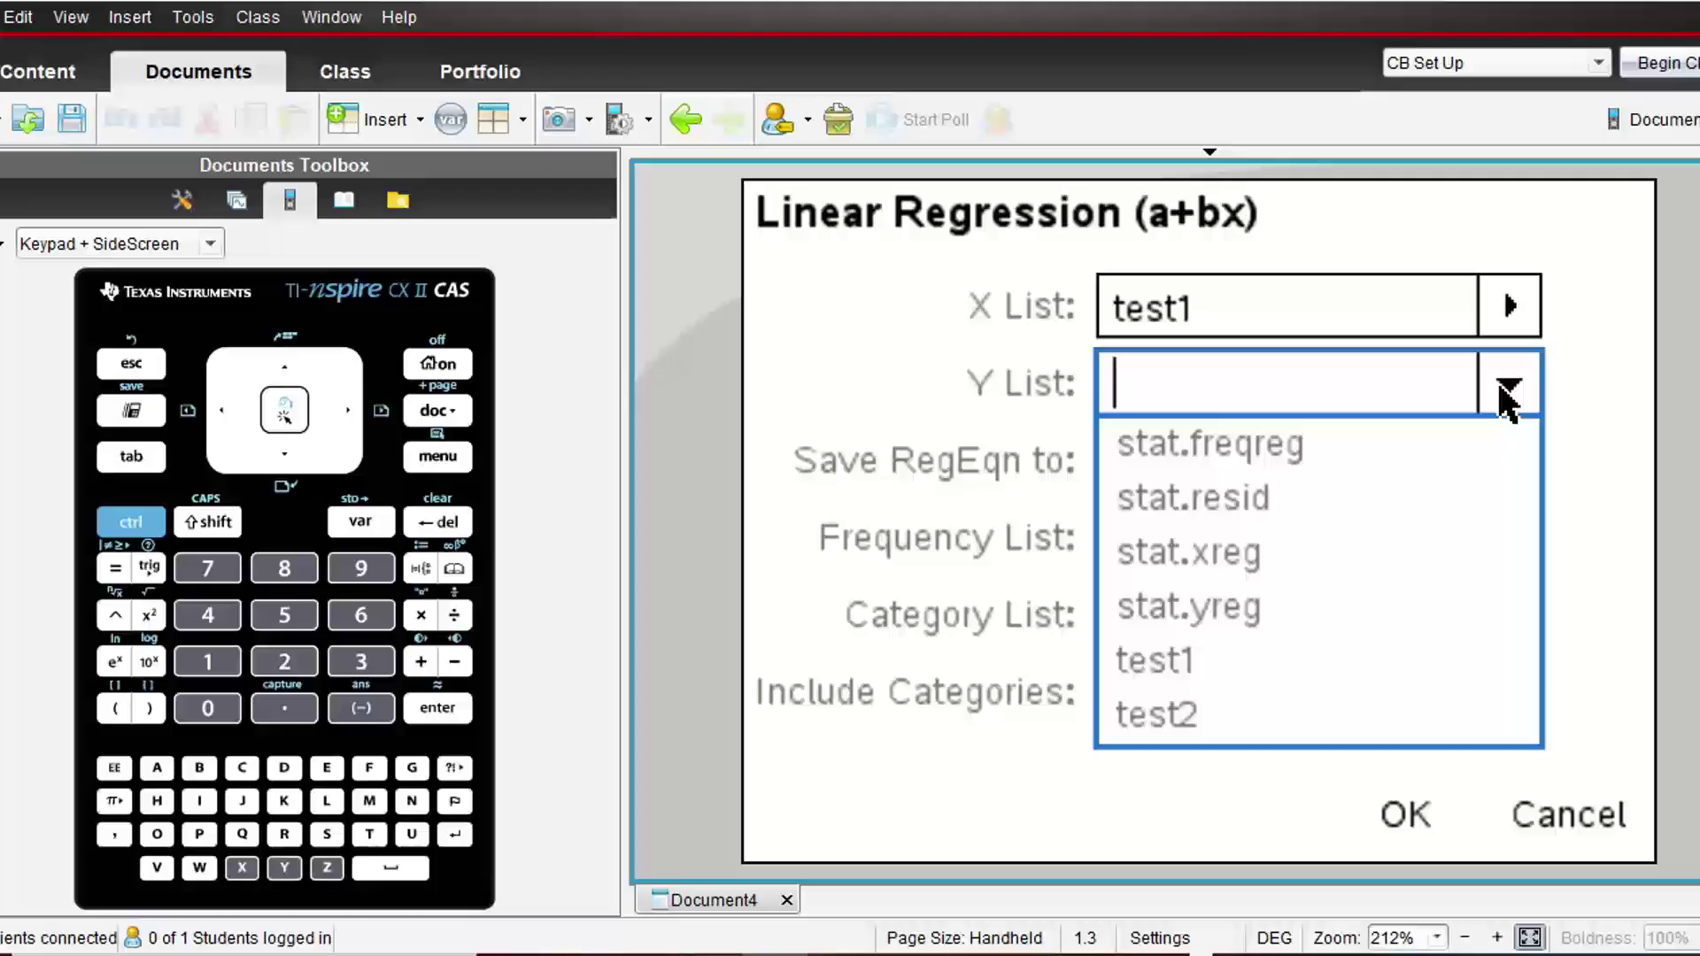
pyautogui.click(1174, 715)
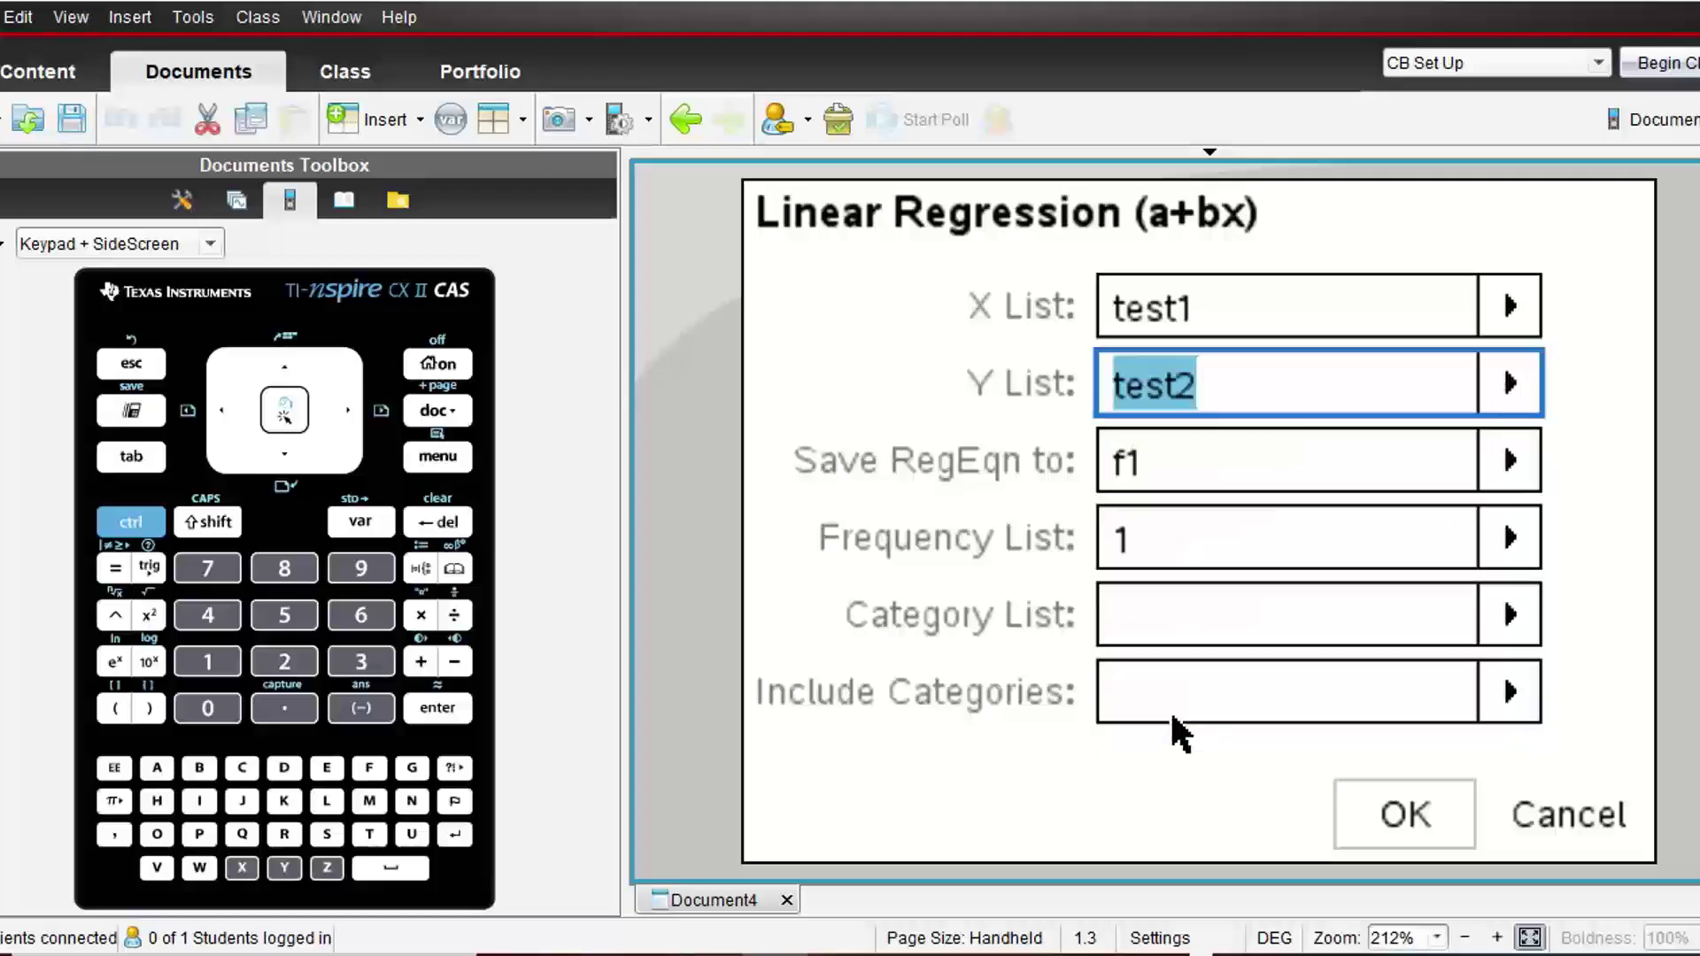
pyautogui.click(1393, 823)
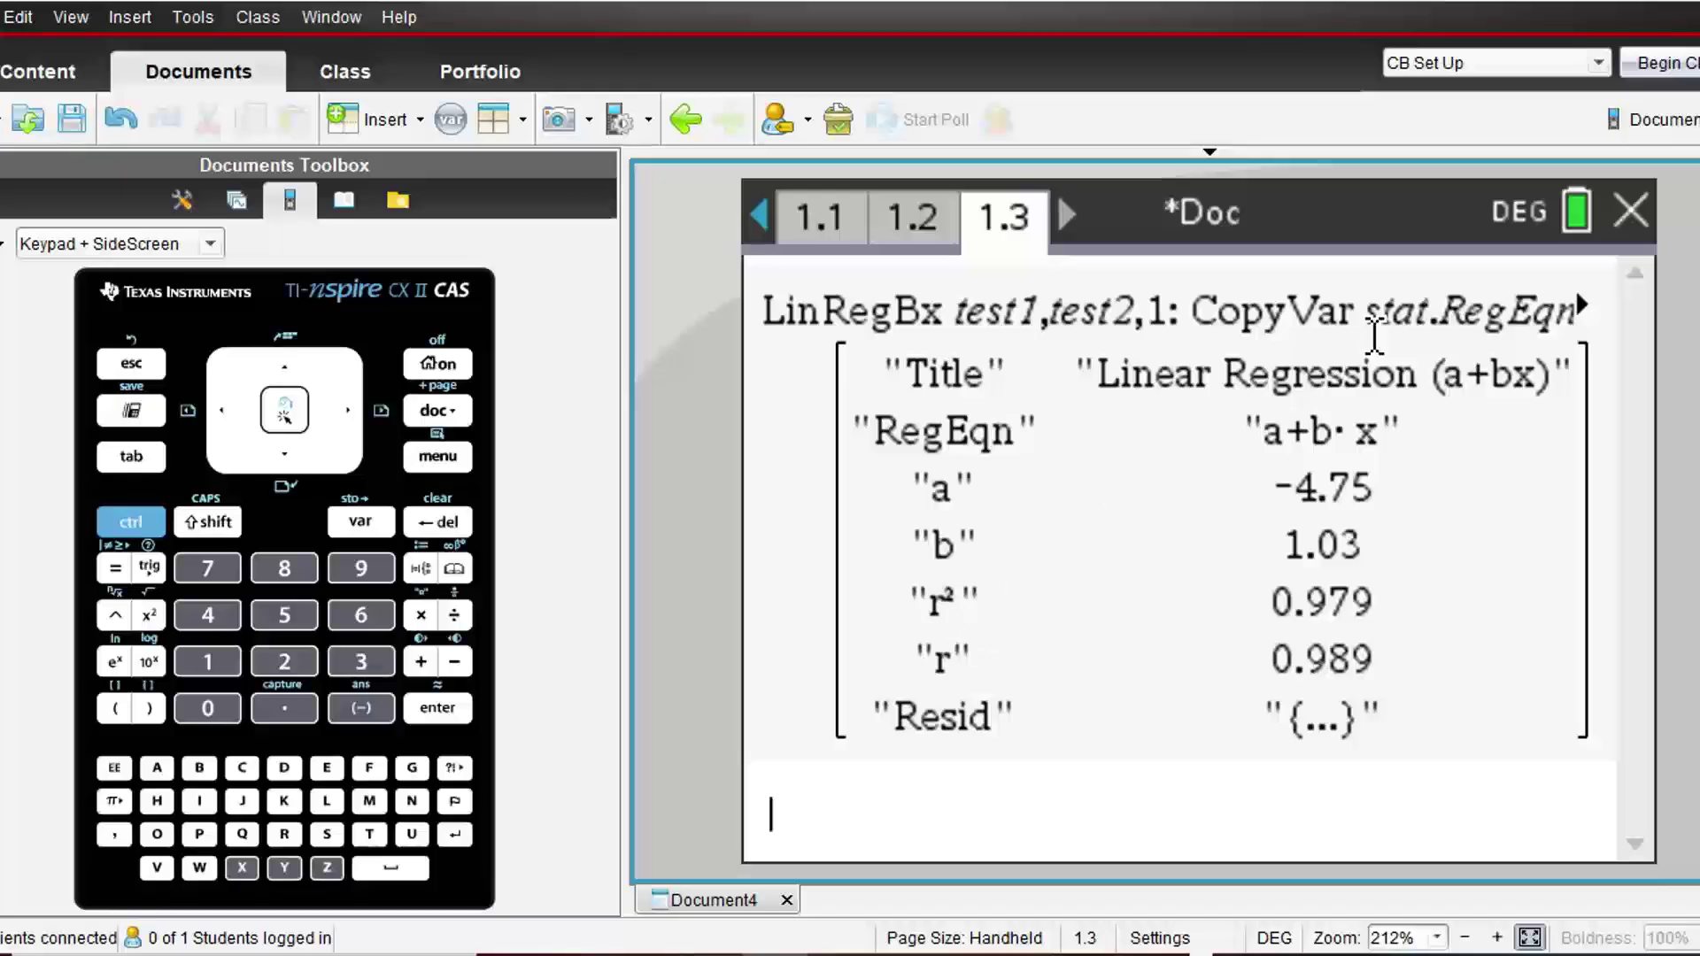
# - Change the document's Display Digits back to full Float precision
pyautogui.click(1575, 217)
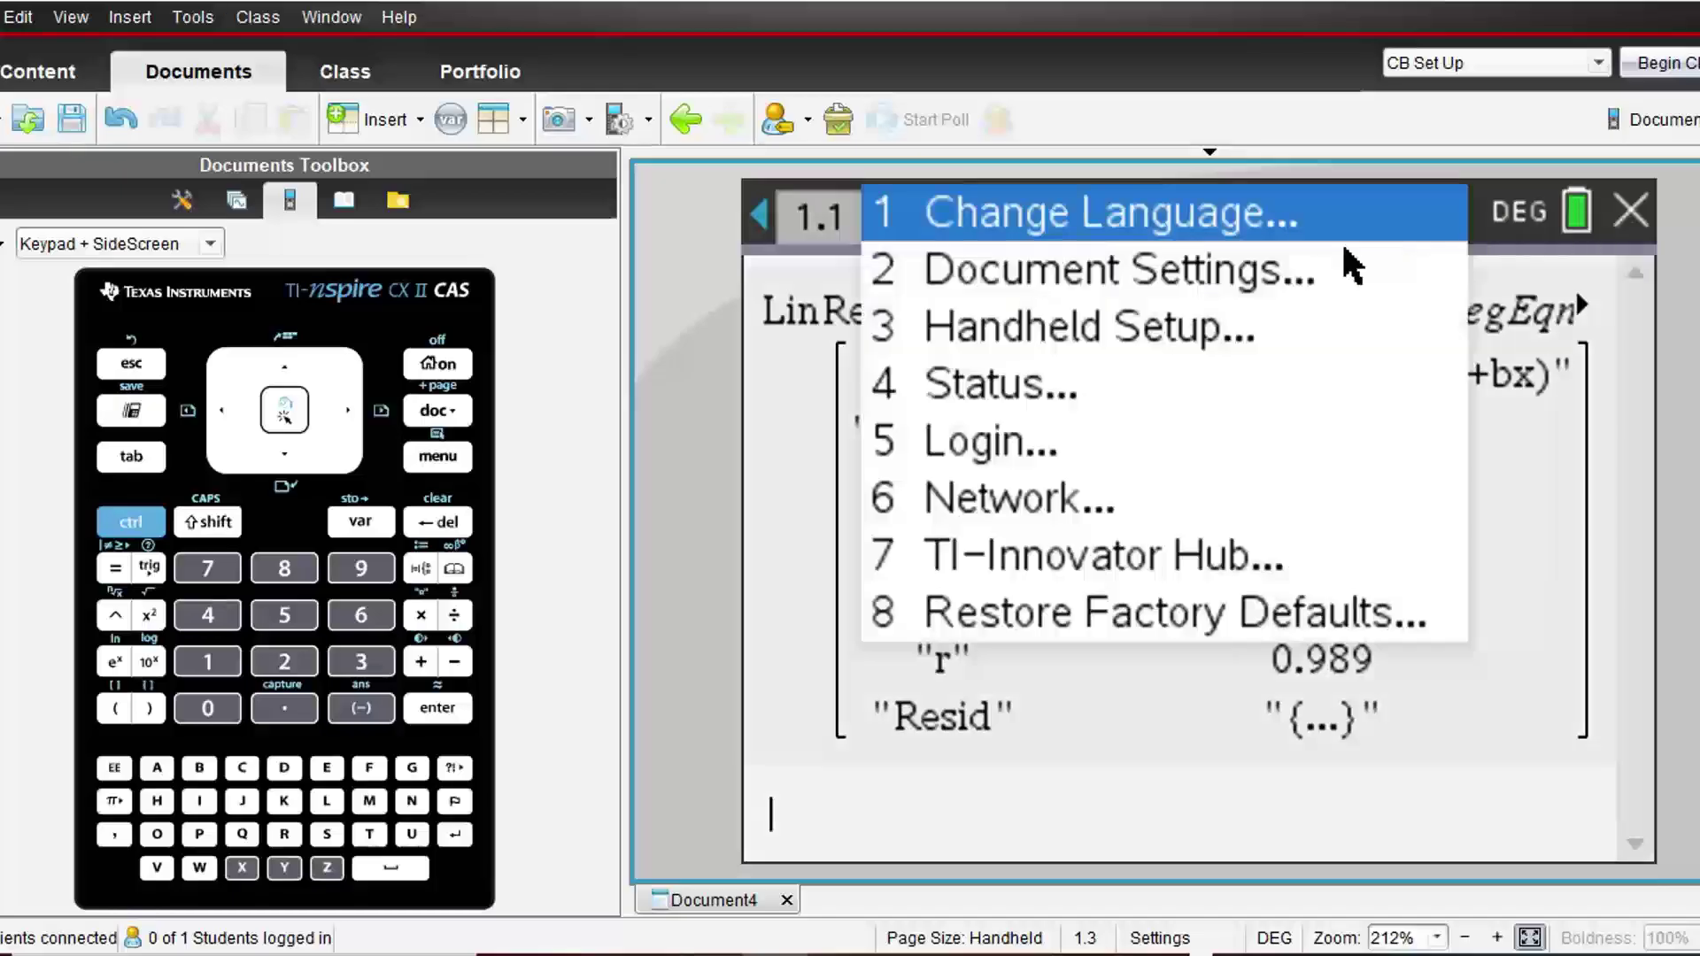
pyautogui.click(1238, 276)
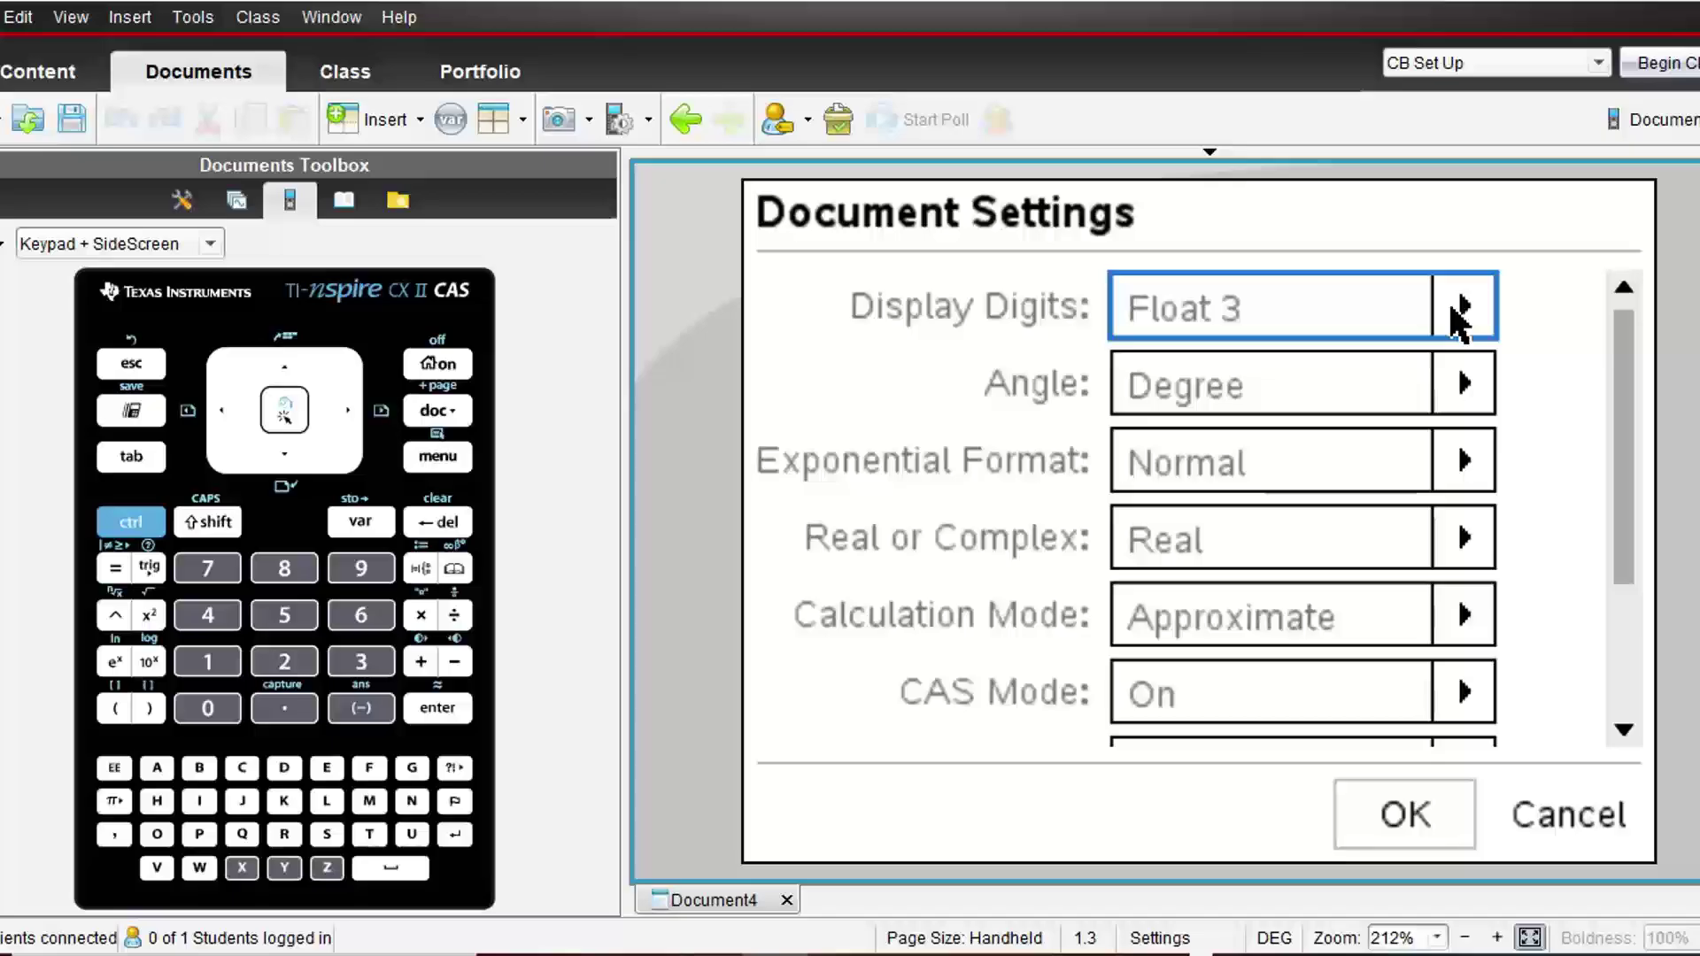
pyautogui.click(1456, 308)
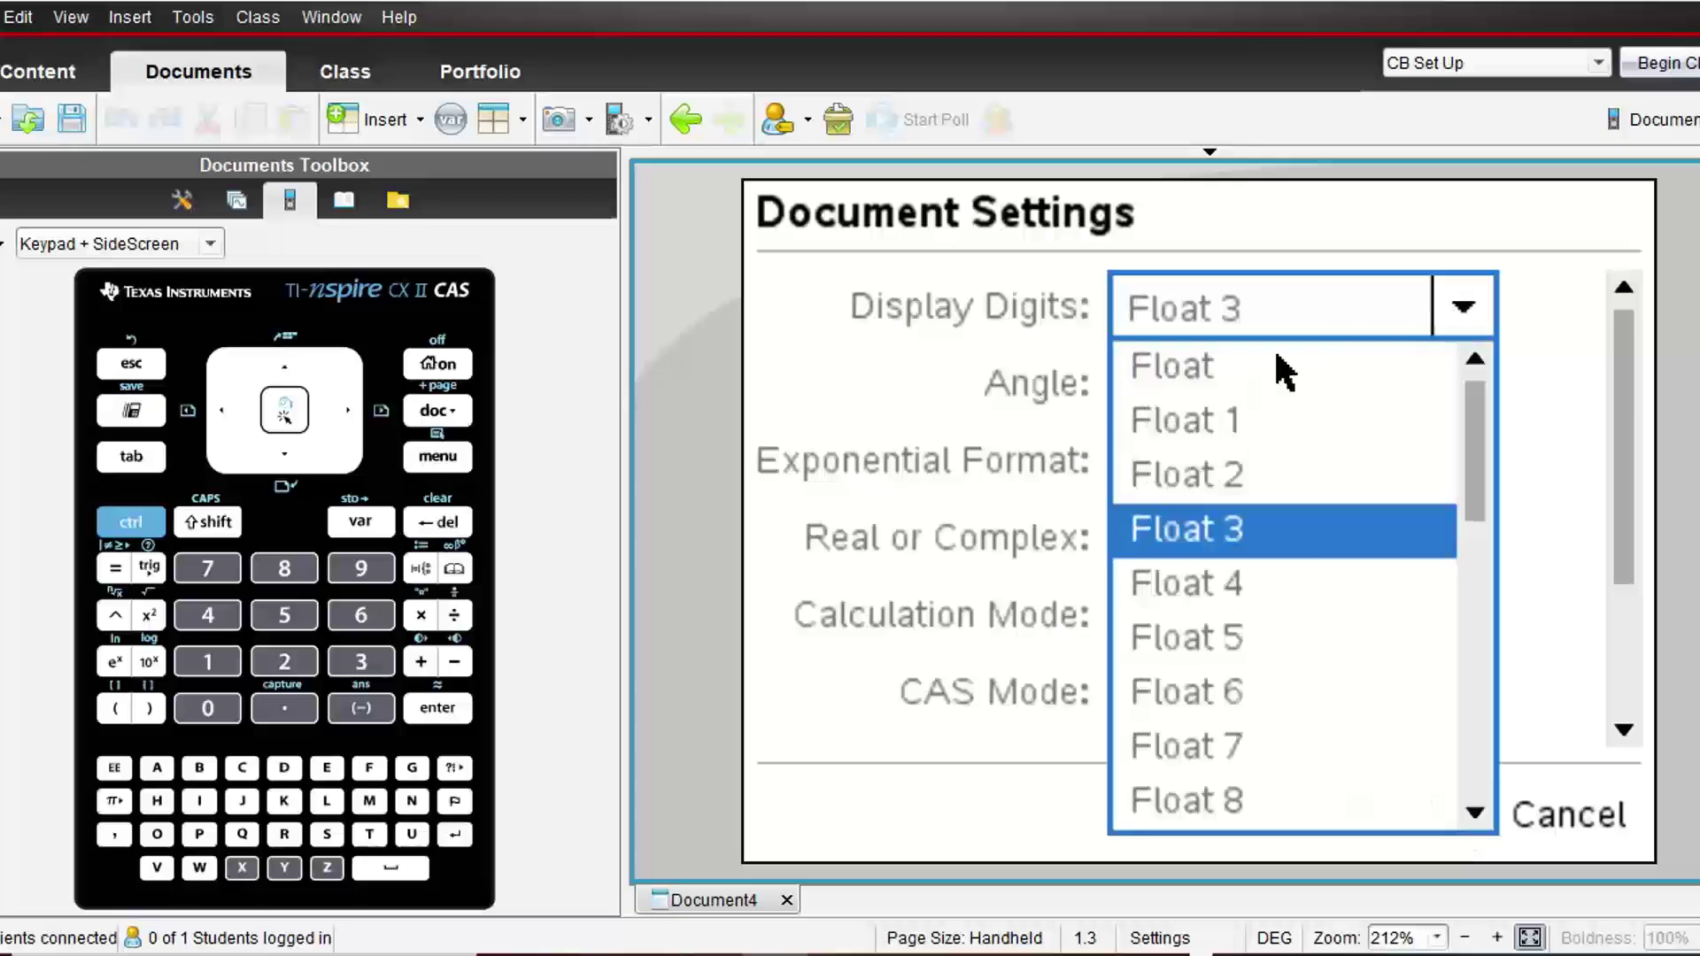
pyautogui.click(1180, 371)
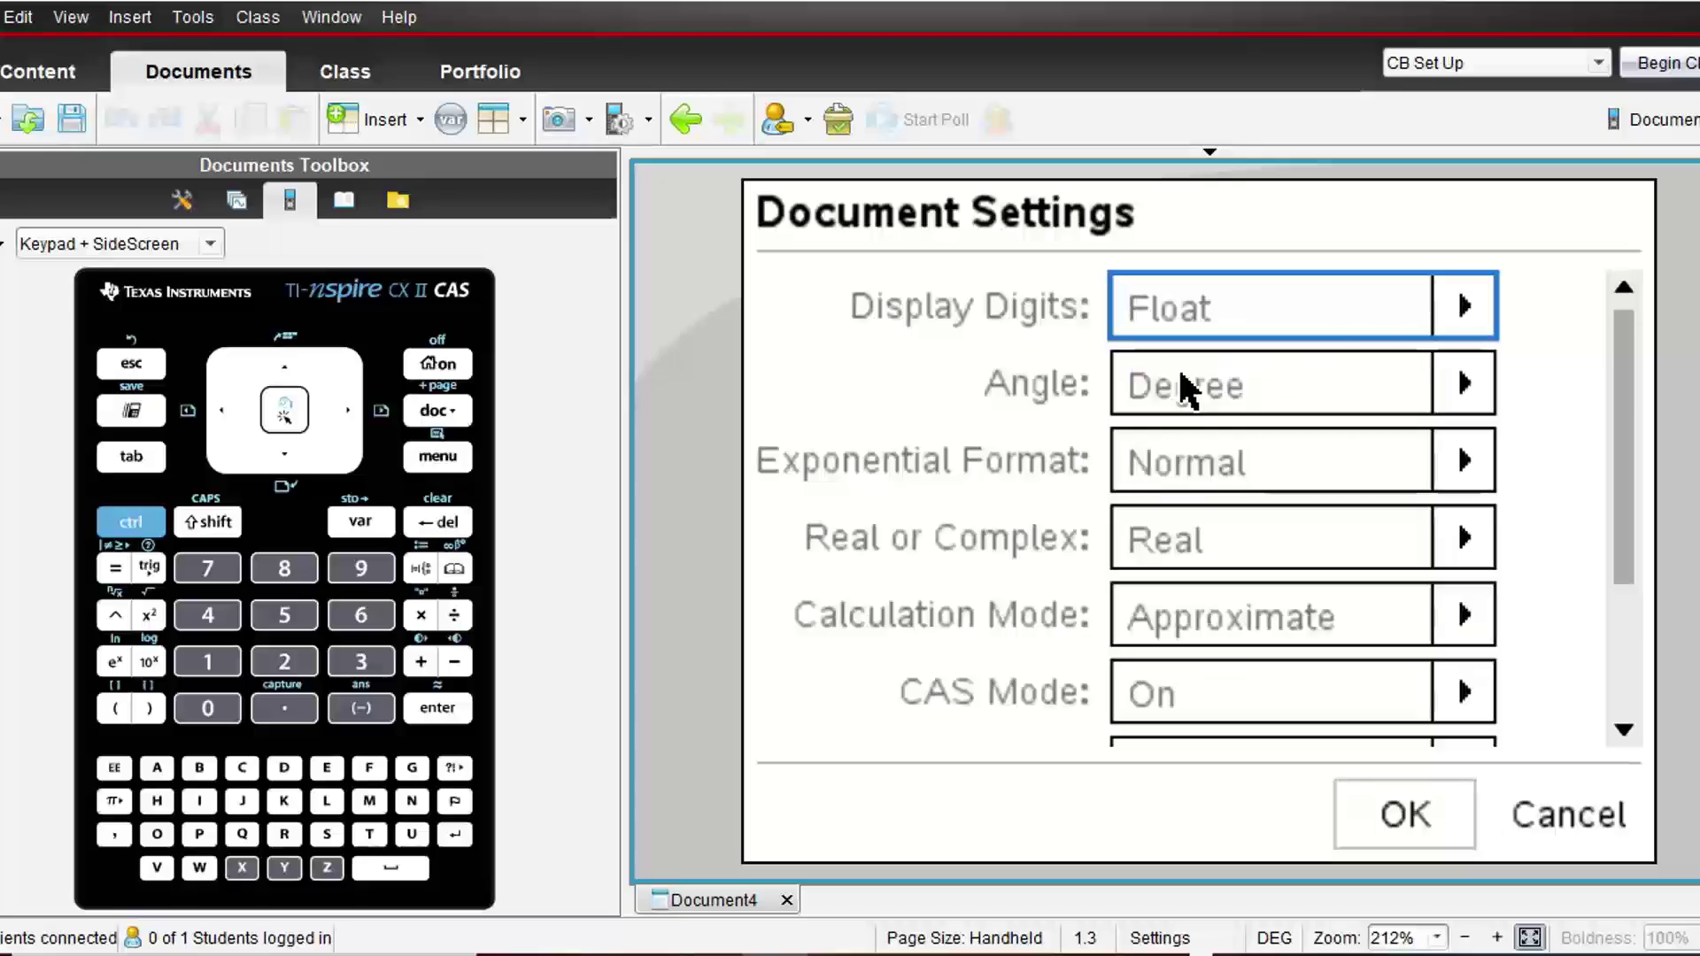
pyautogui.click(1416, 826)
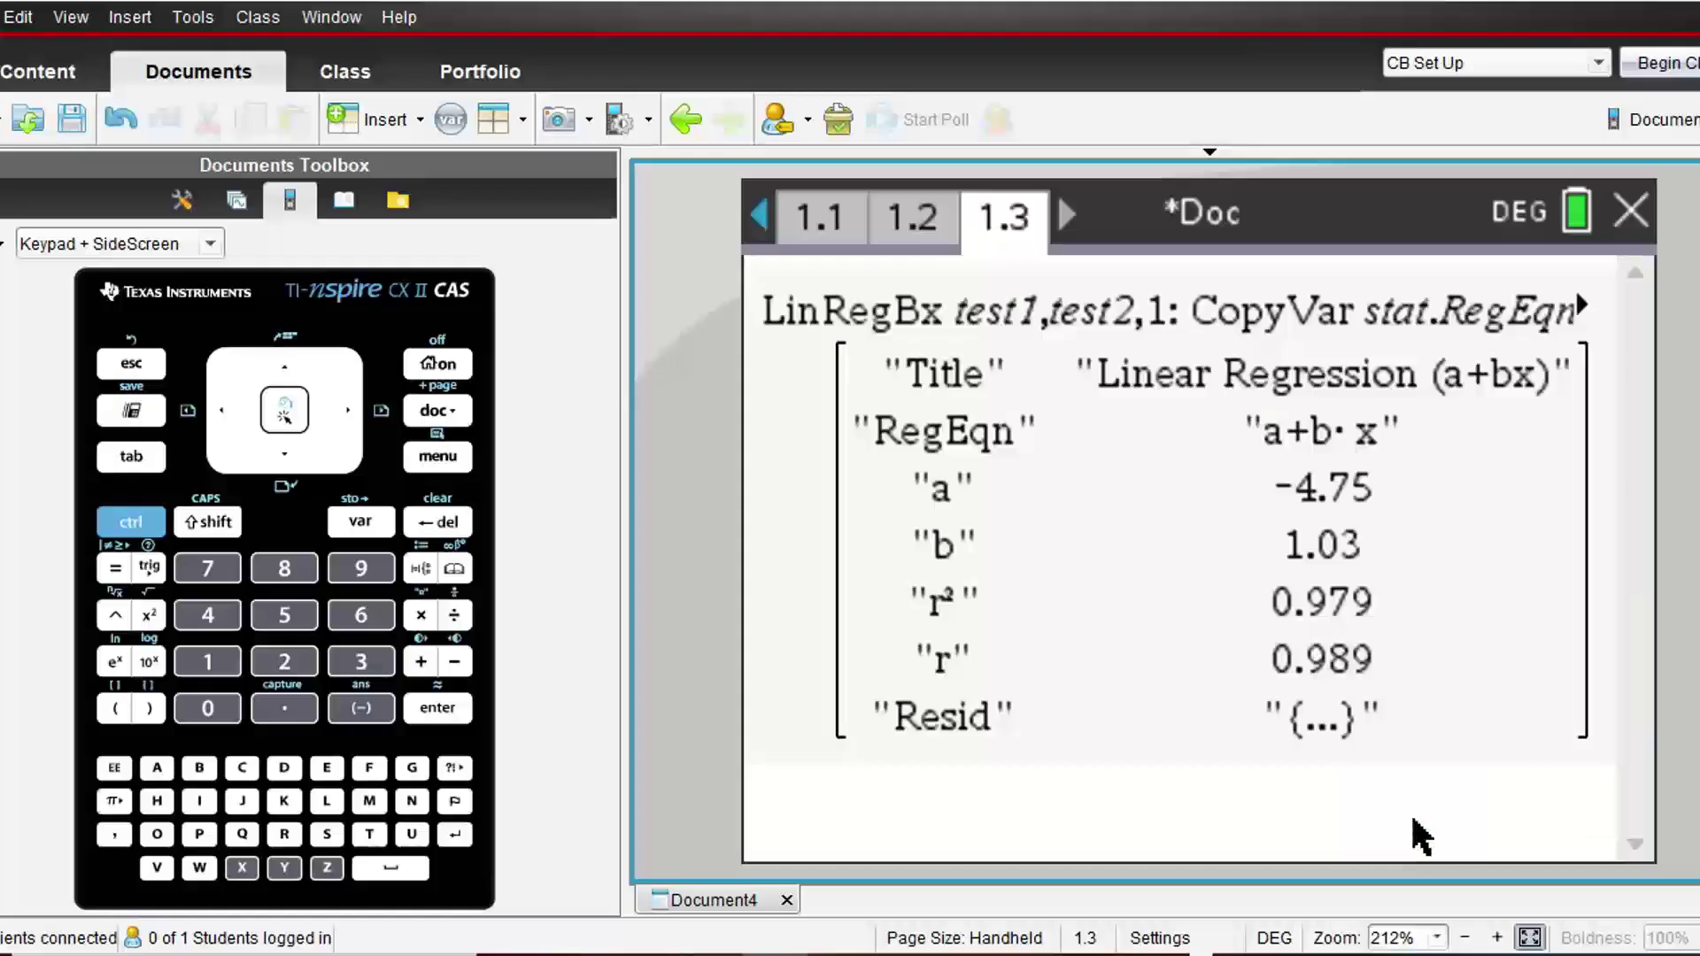
# - Re-run the earlier LinRegBx command to show full-precision results, e.g. a = −4.75293083236
pyautogui.click(285, 365)
pyautogui.click(285, 365)
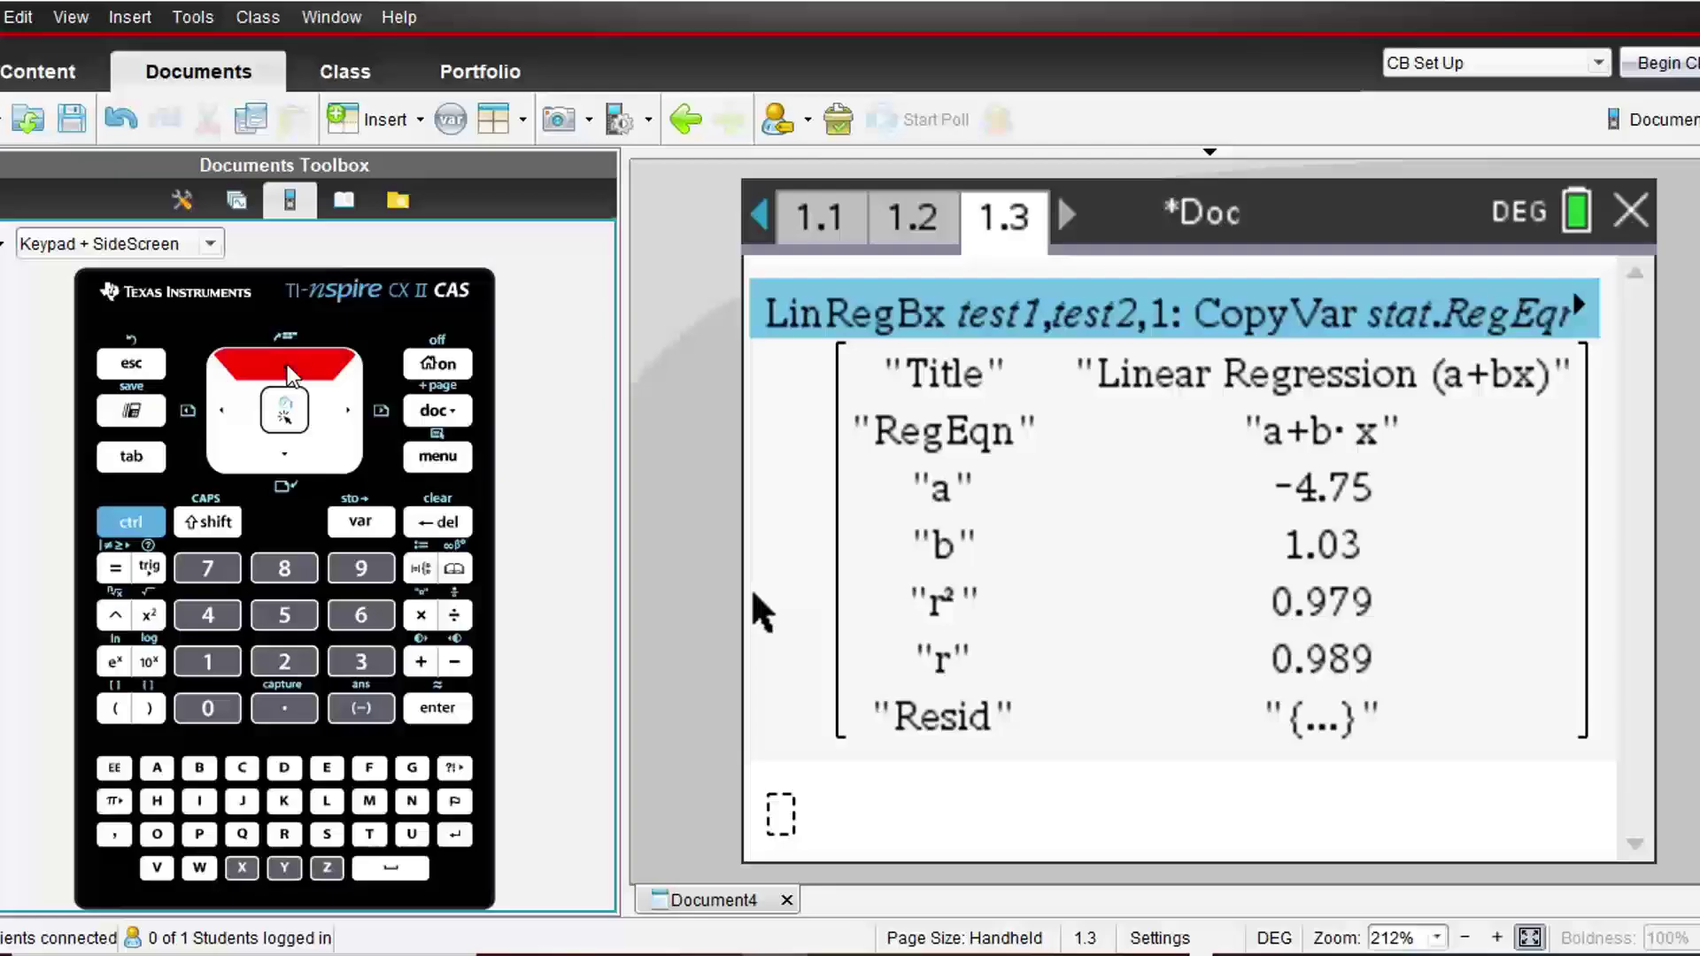
pyautogui.click(443, 709)
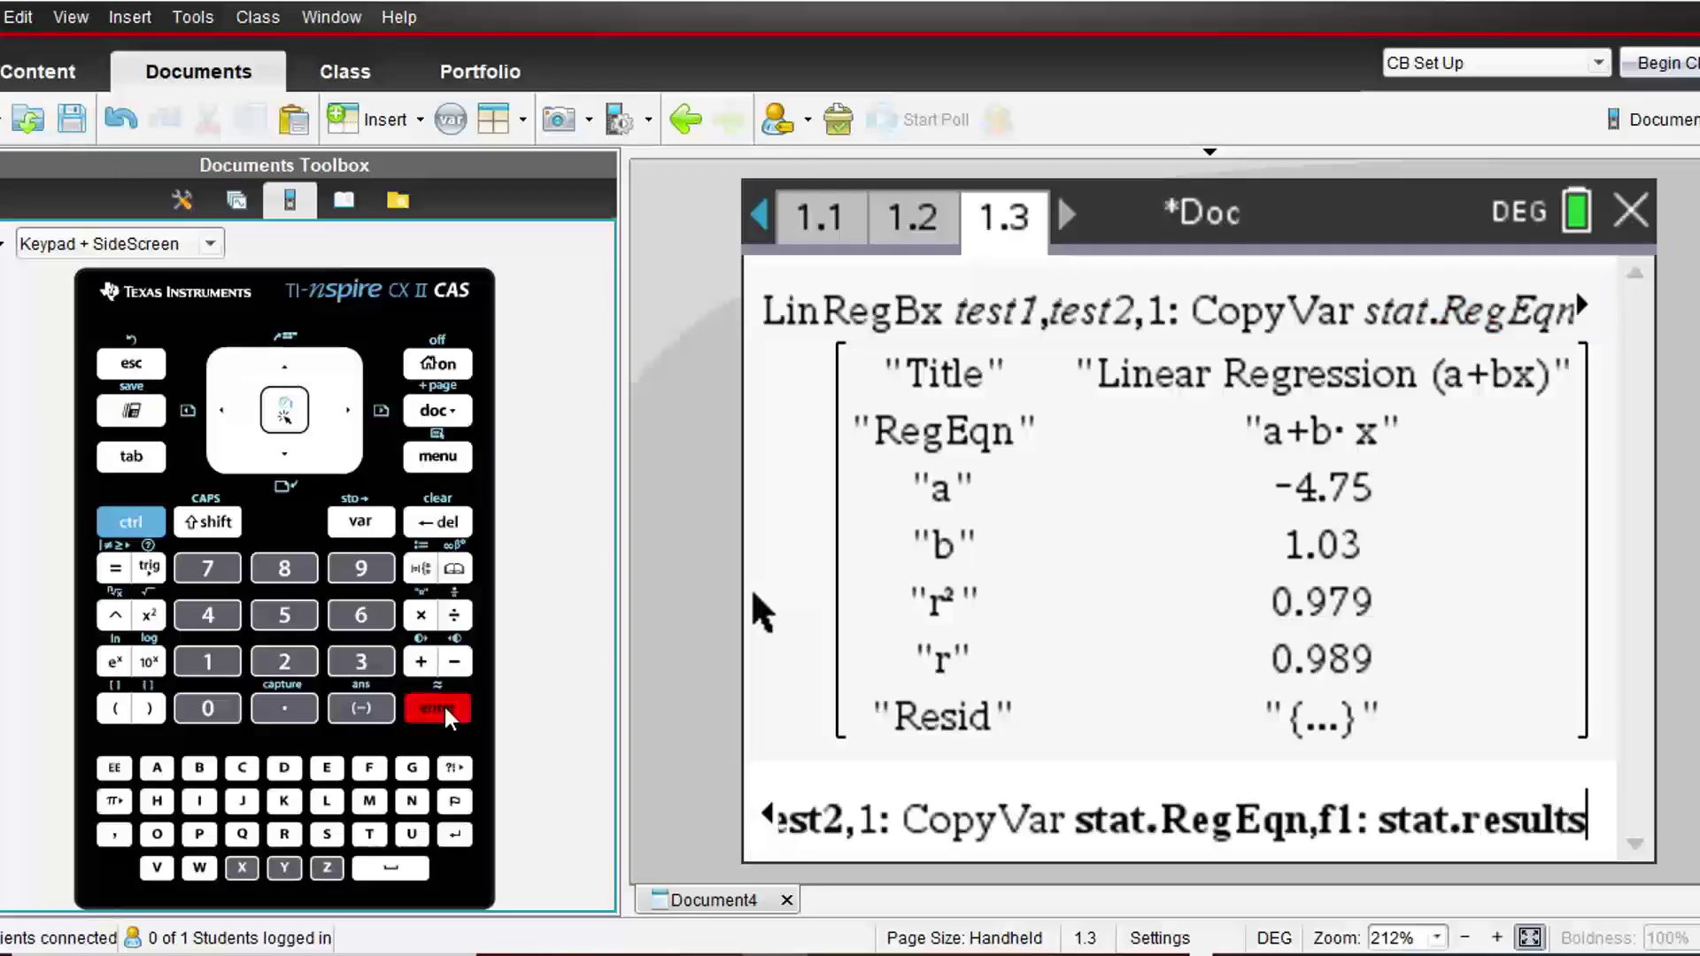
pyautogui.click(443, 709)
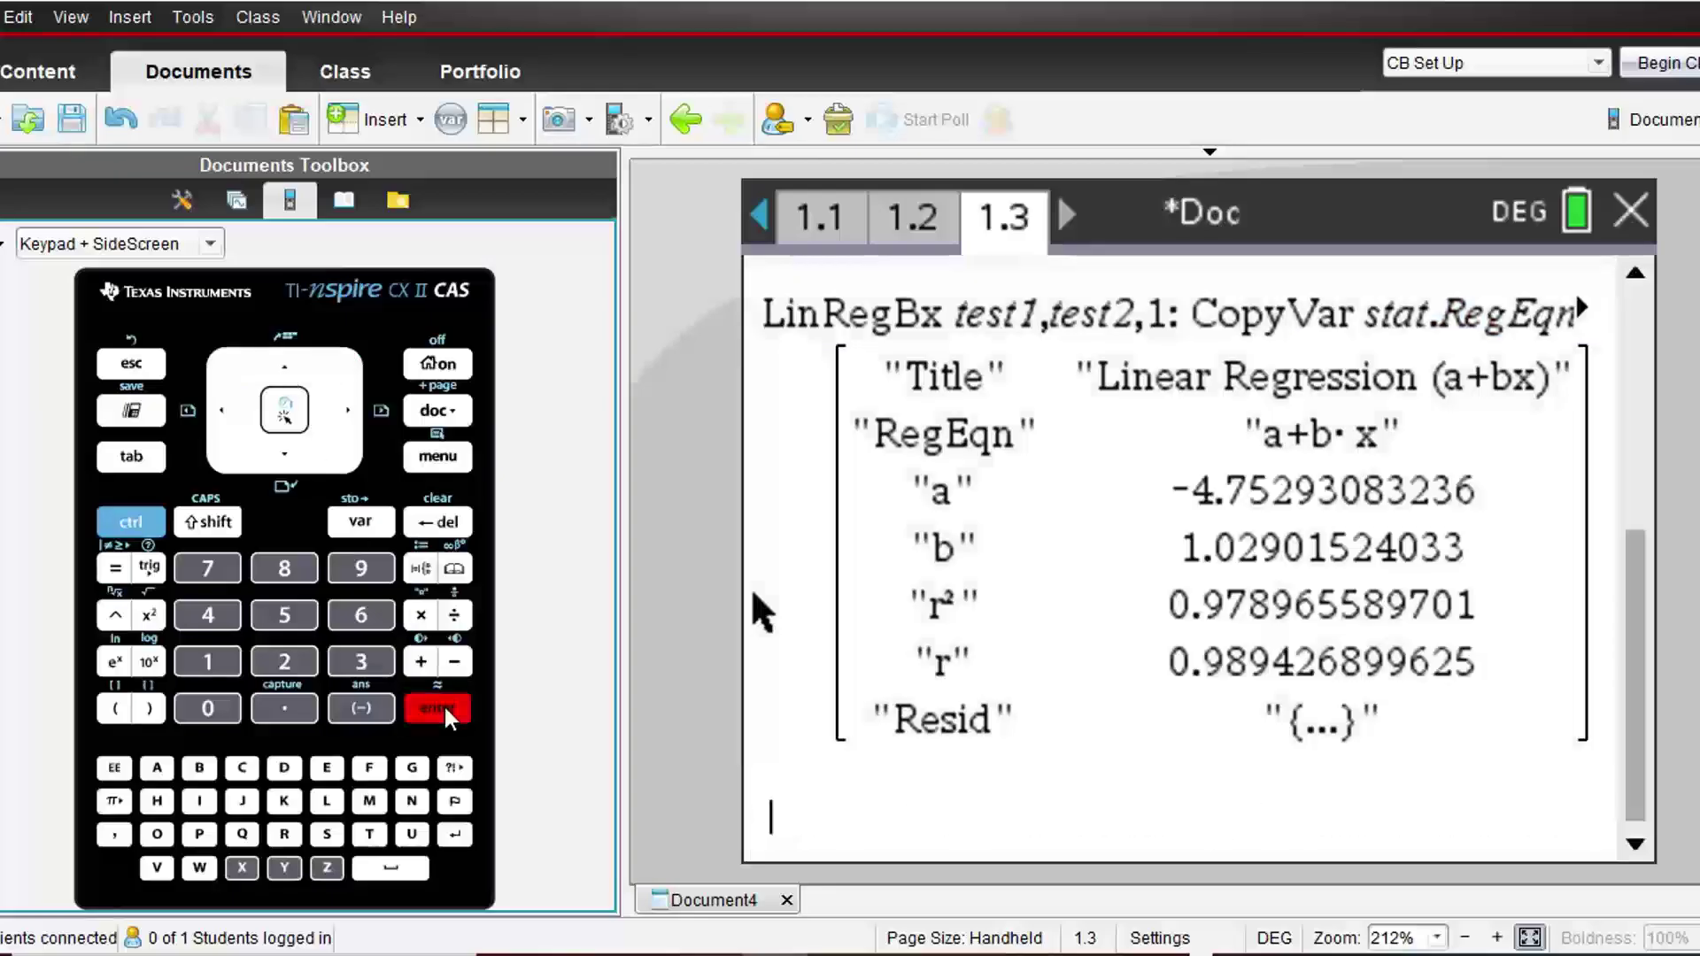